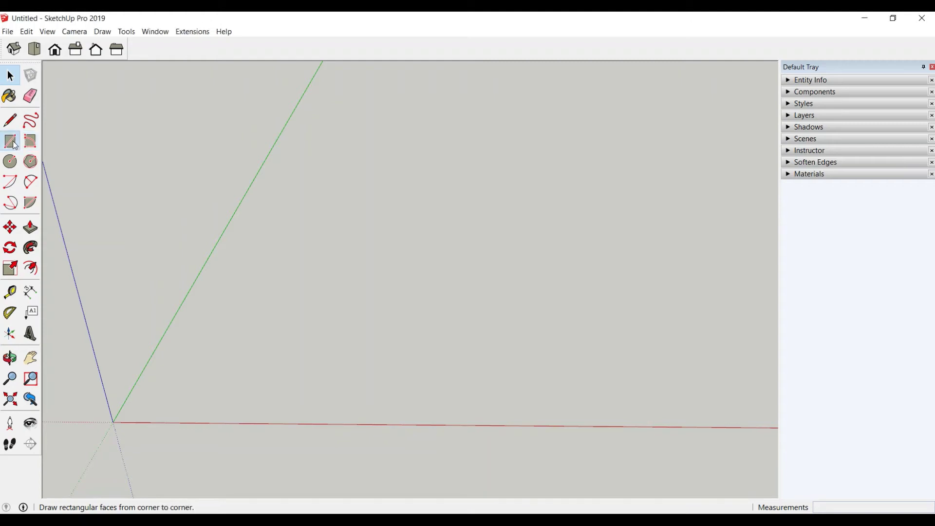
Draw a 45 by 30 cm base rectangle.
{"action": "left_click", "coordinate": [289, 347]}
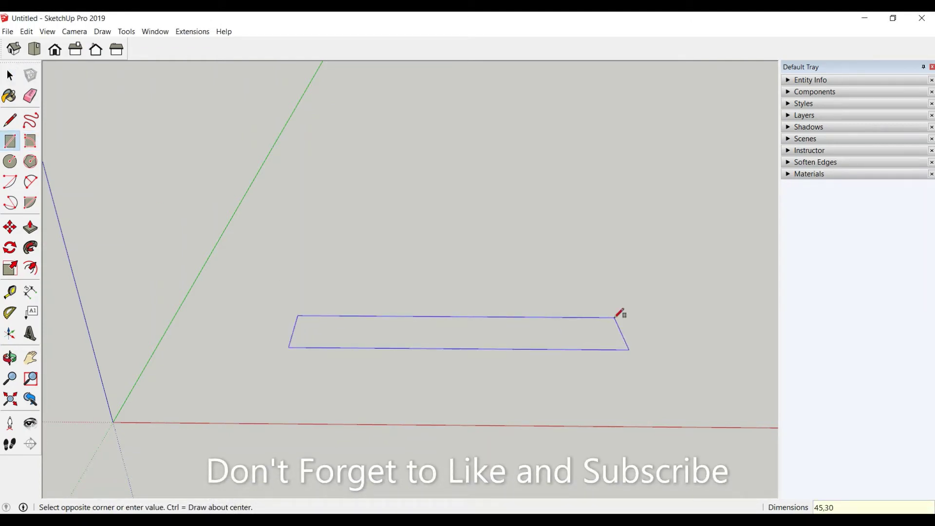
{"action": "key", "text": "Return"}
{"action": "scroll", "coordinate": [326, 307], "scroll_direction": "up", "scroll_amount": 2}
{"action": "scroll", "coordinate": [395, 295], "scroll_direction": "up", "scroll_amount": 2}
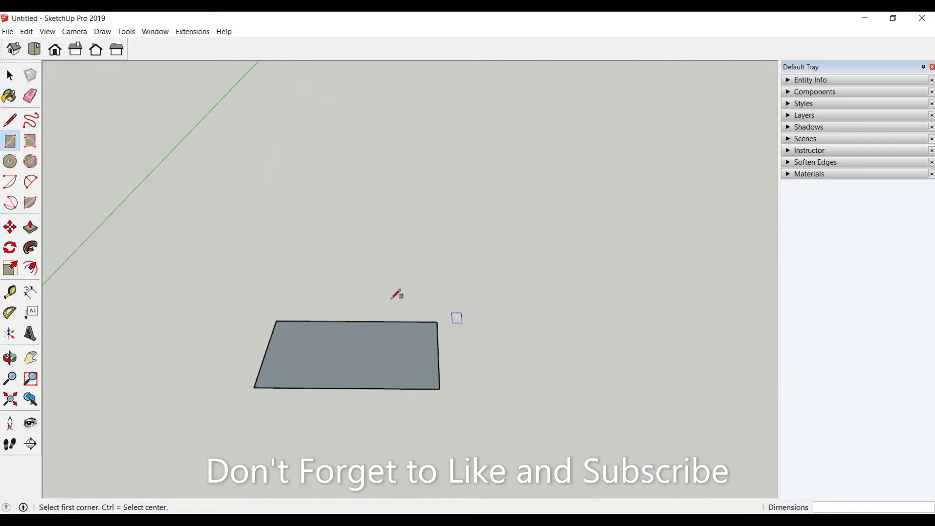
Place guide lines 1.5 cm inside the top and bottom edges of the rectangle.
{"action": "left_click", "coordinate": [10, 291]}
{"action": "left_click", "coordinate": [379, 321]}
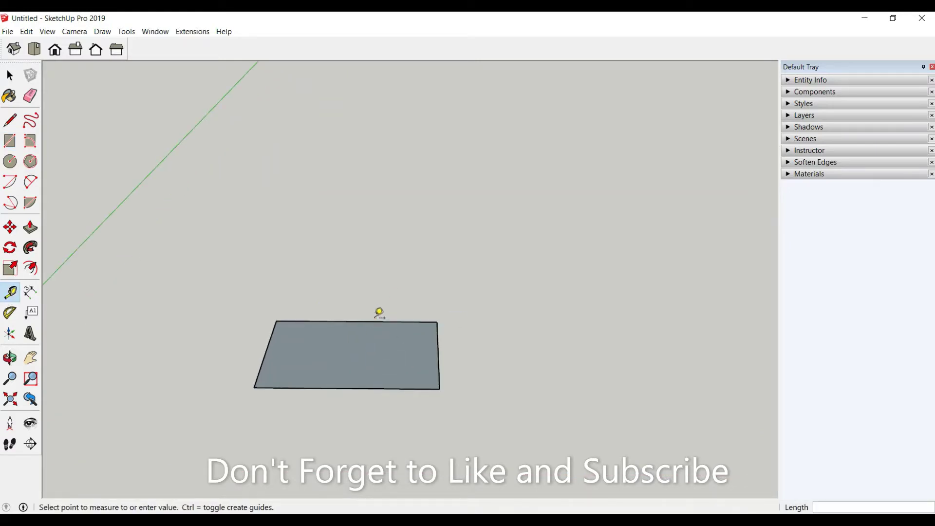
{"action": "scroll", "coordinate": [382, 316], "scroll_direction": "up", "scroll_amount": 2}
{"action": "left_click", "coordinate": [394, 319]}
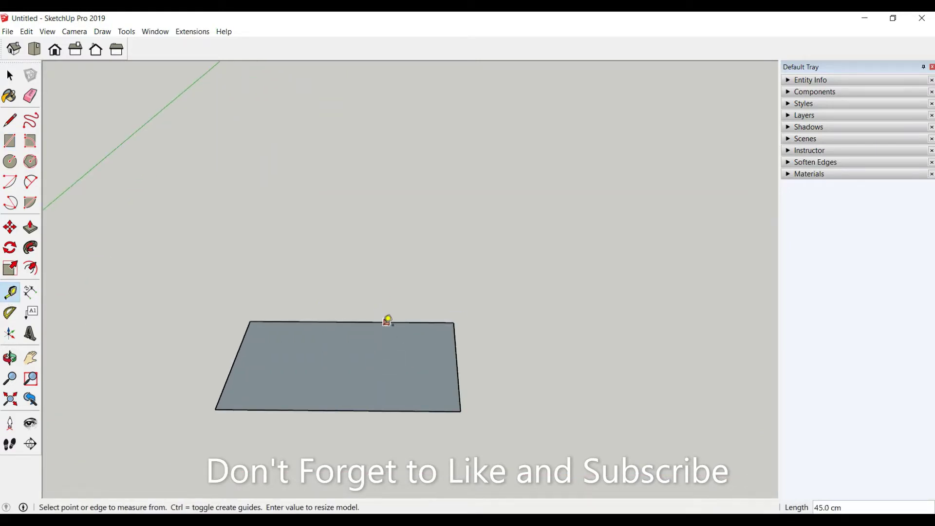
{"action": "left_click", "coordinate": [385, 321]}
{"action": "type", "text": "1.5"}
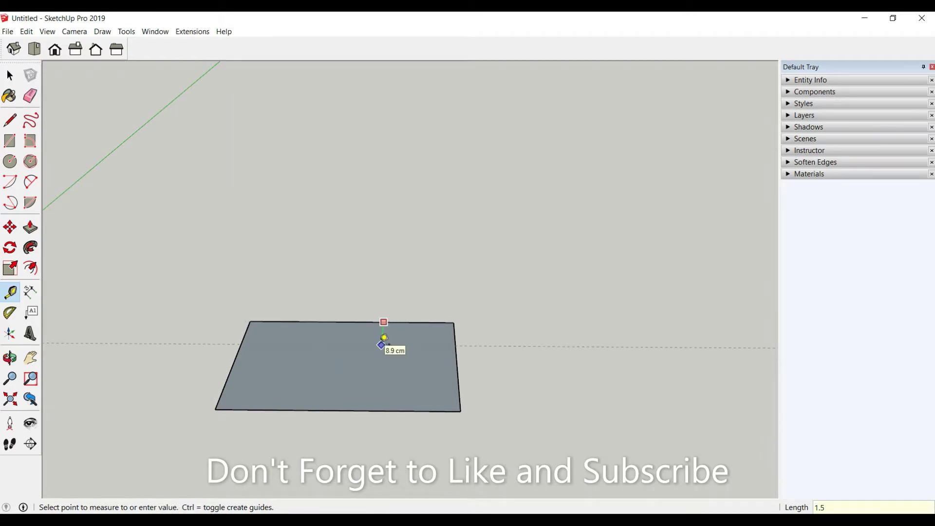
{"action": "key", "text": "Return"}
{"action": "left_click", "coordinate": [359, 408]}
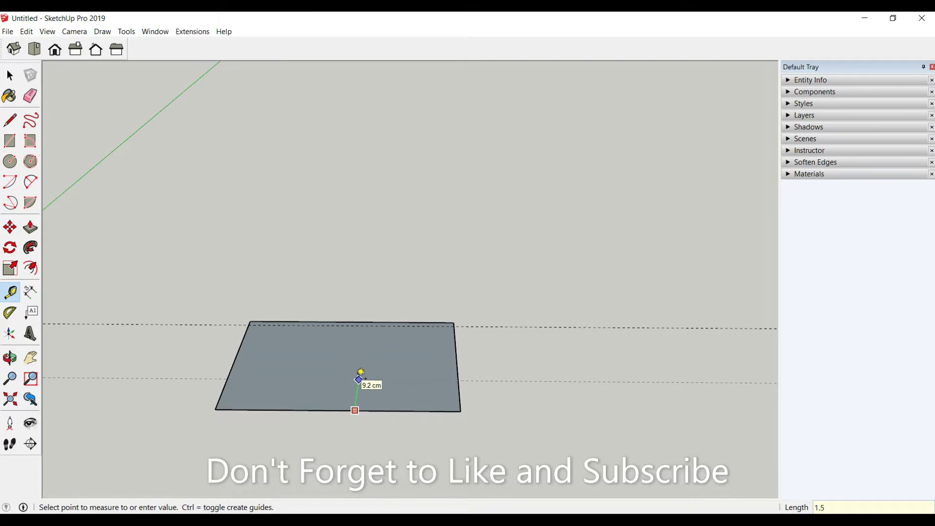
{"action": "key", "text": "Return"}
Place guide lines just inside the right and left edges of the rectangle.
{"action": "left_click", "coordinate": [456, 363]}
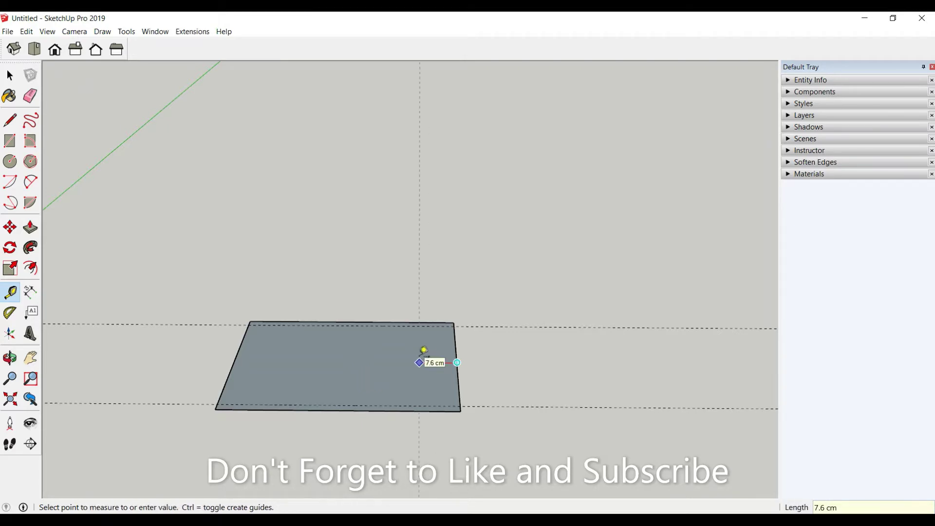
{"action": "key", "text": "Return"}
{"action": "left_click", "coordinate": [234, 361]}
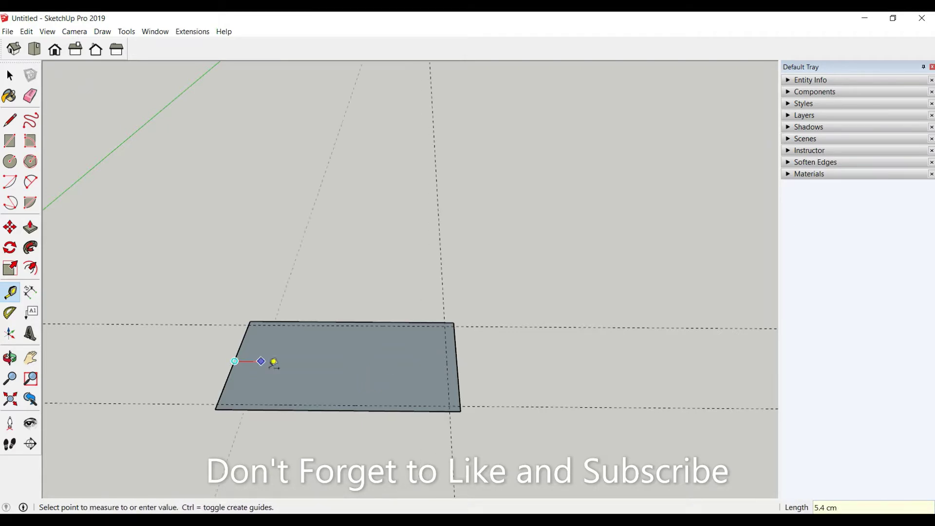
{"action": "key", "text": "Return"}
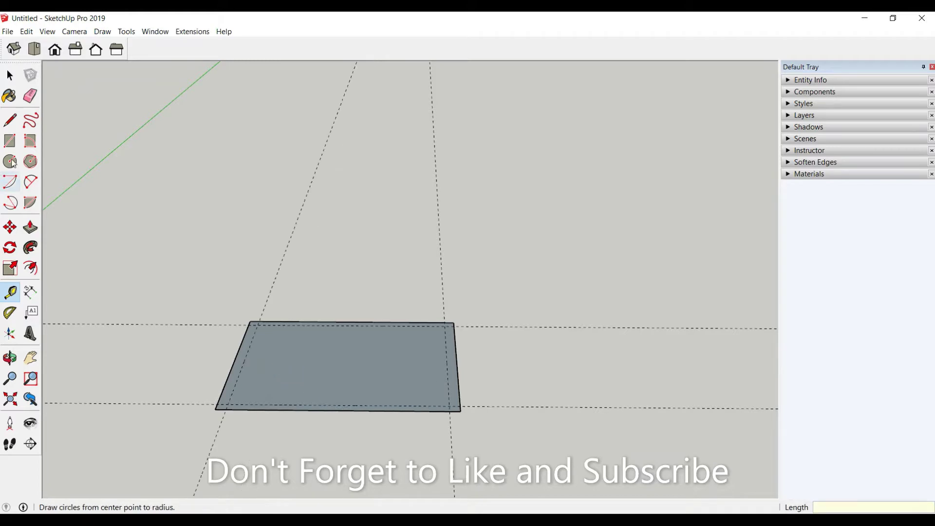
{"action": "left_click", "coordinate": [10, 140]}
Draw an inner rectangle on the guide crossings and raise the outer border into 6 cm walls.
{"action": "left_click", "coordinate": [258, 325]}
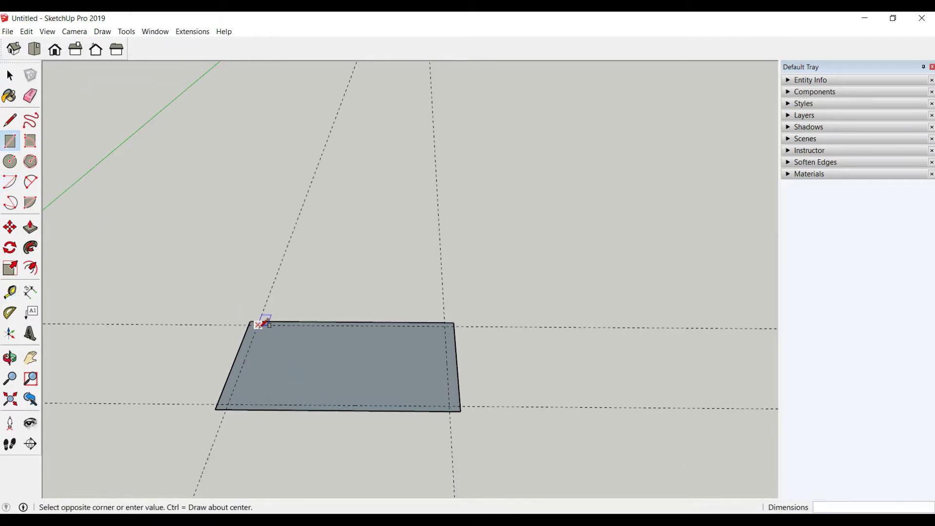
{"action": "left_click", "coordinate": [449, 405]}
{"action": "left_click", "coordinate": [30, 227]}
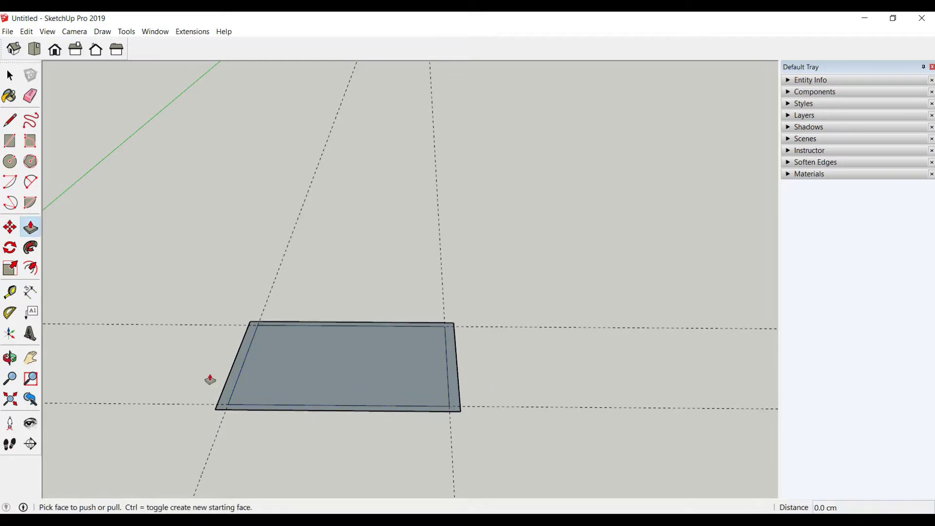
{"action": "left_click_drag", "start_coordinate": [225, 388], "coordinate": [213, 366]}
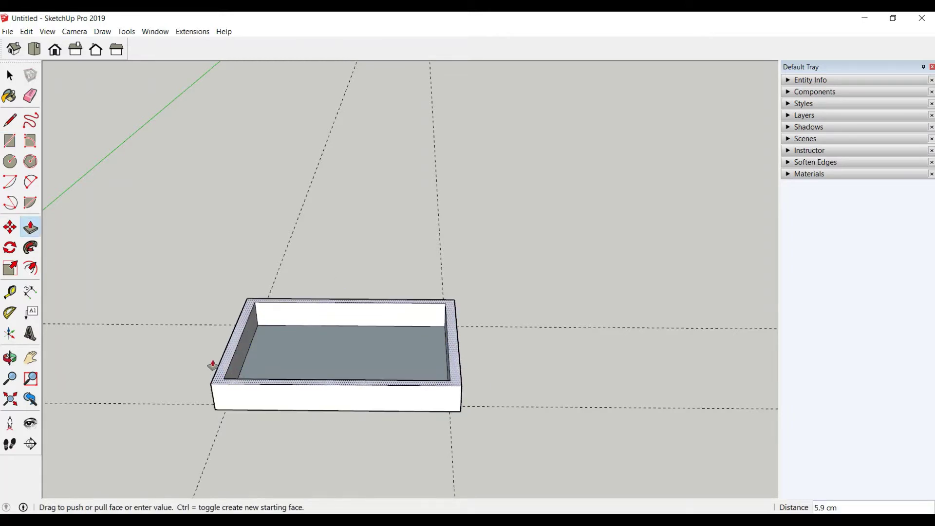
{"action": "type", "text": "6"}
{"action": "key", "text": "Return"}
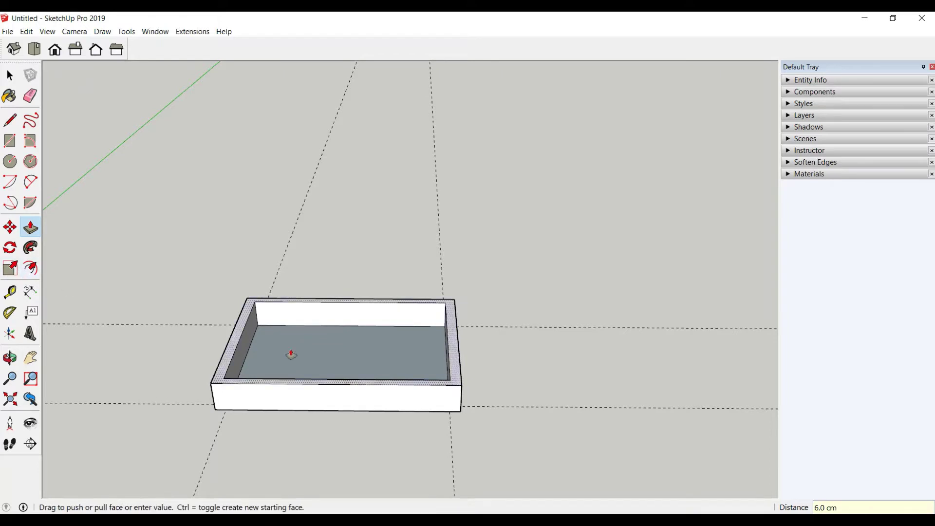
Offset the inner floor 1 cm and reverse the floor face's orientation.
{"action": "left_click", "coordinate": [337, 358]}
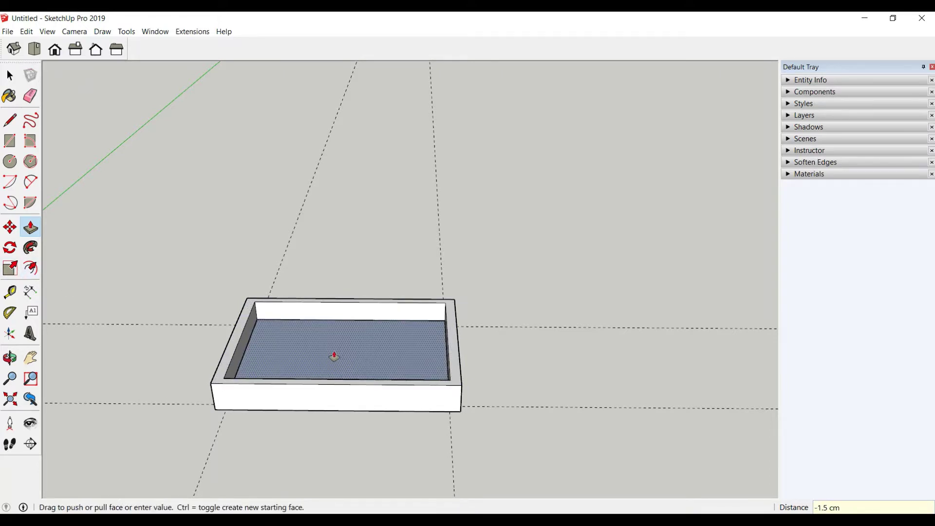
{"action": "key", "text": "Return"}
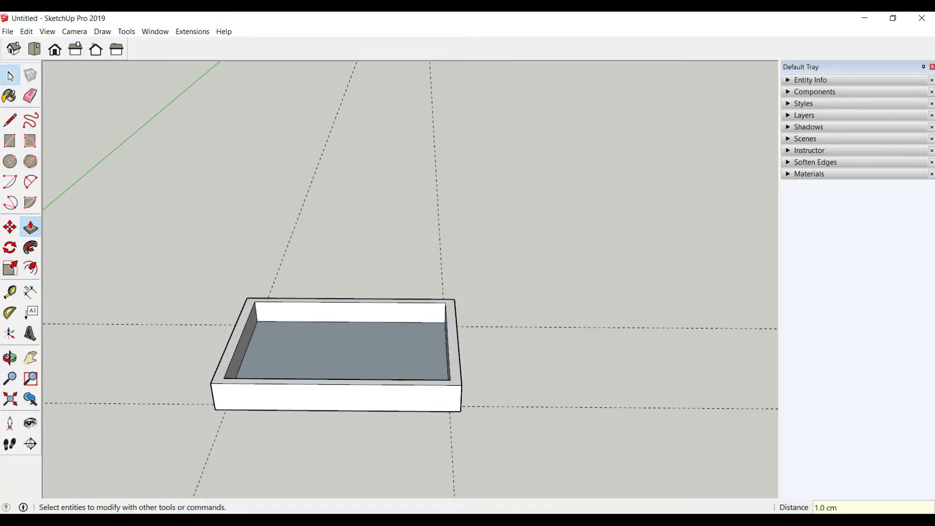
{"action": "left_click", "coordinate": [10, 76]}
{"action": "right_click", "coordinate": [290, 364]}
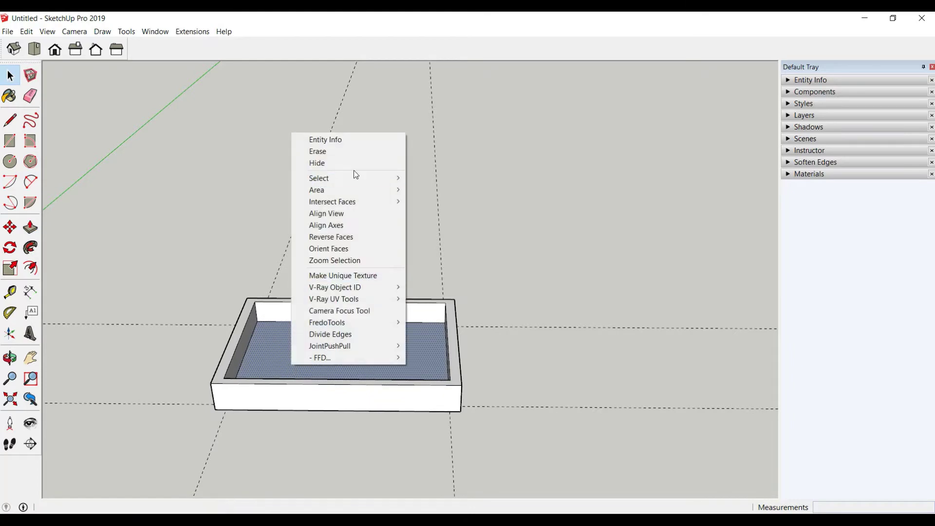
{"action": "left_click", "coordinate": [339, 244]}
{"action": "middle_click_drag", "start_coordinate": [236, 396], "coordinate": [200, 346]}
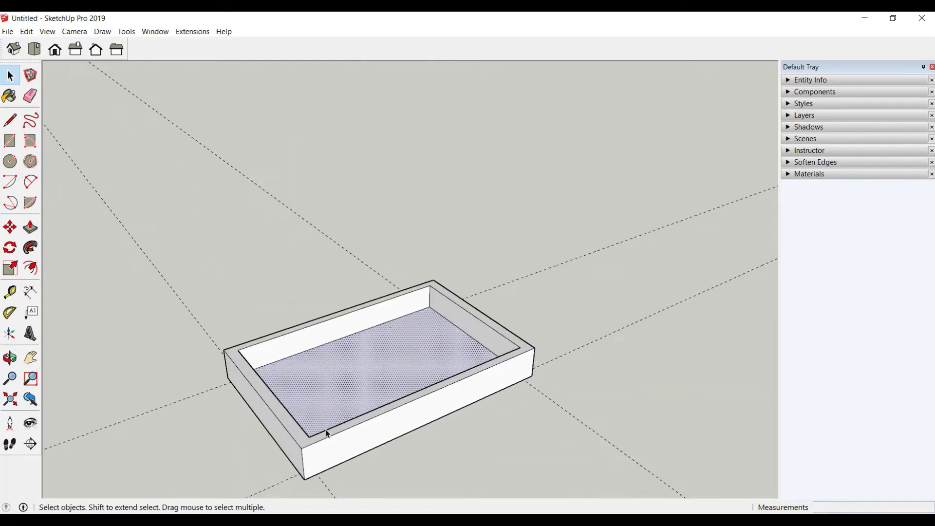
{"action": "left_click", "coordinate": [26, 31]}
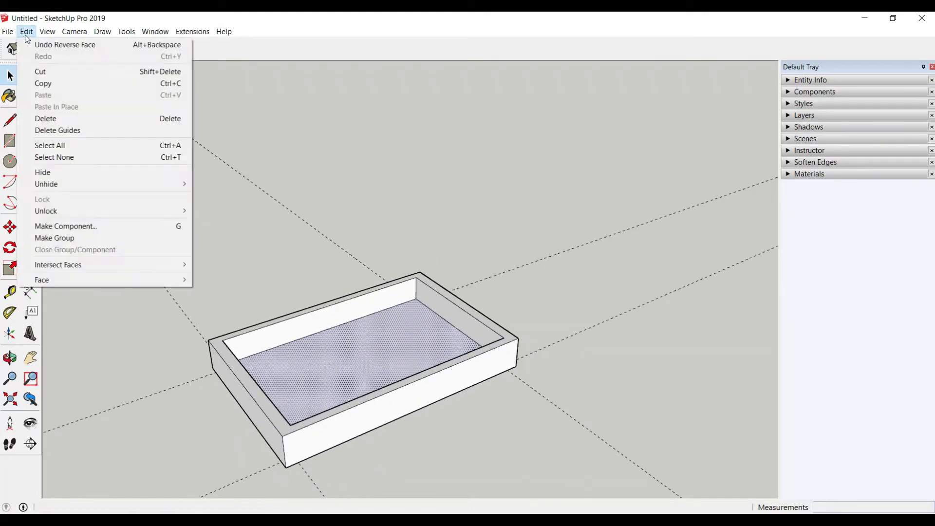
Delete all old guides and place a new guide 2 cm above the front bottom edge.
{"action": "left_click", "coordinate": [76, 130]}
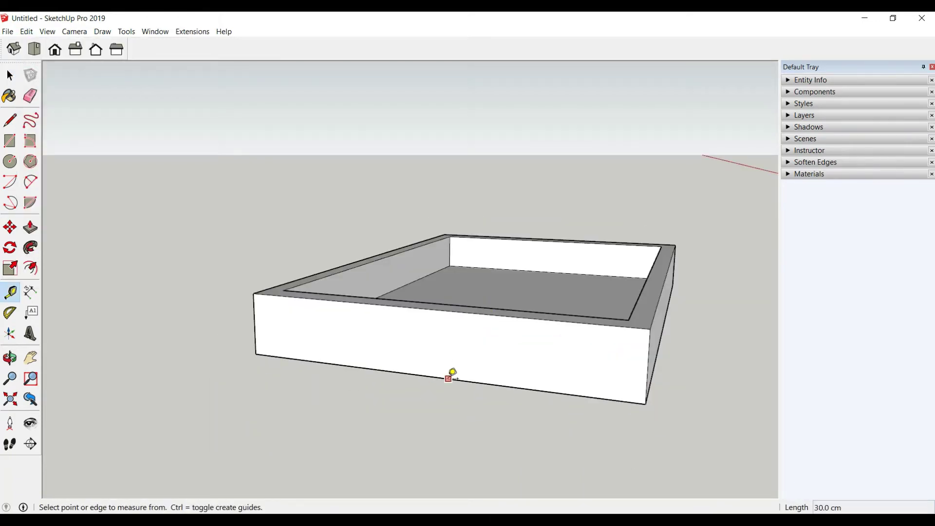
{"action": "left_click", "coordinate": [449, 378]}
{"action": "type", "text": "2"}
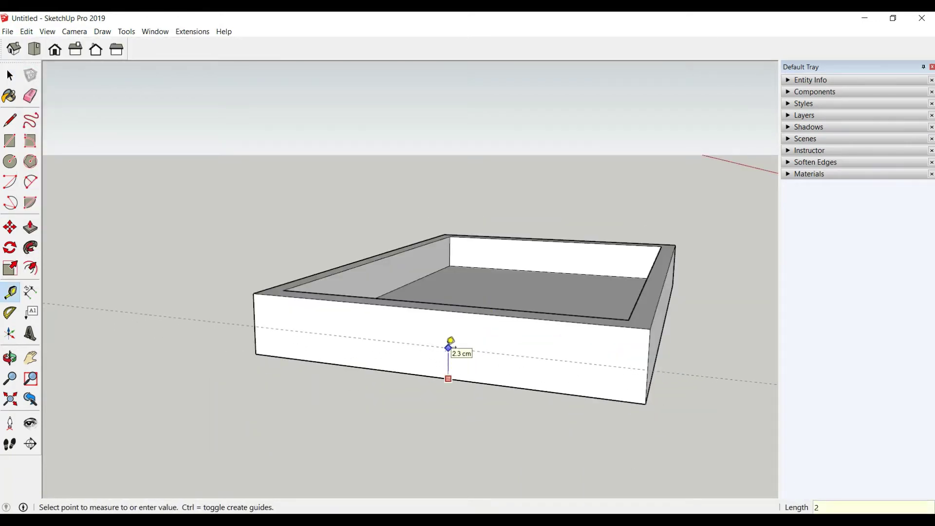
{"action": "key", "text": "Return"}
Place guides 5 cm from the inner corner and 5 cm from the left inner edge.
{"action": "mouse_move", "coordinate": [451, 339]}
{"action": "middle_mouse_down"}
{"action": "mouse_move", "coordinate": [438, 448]}
{"action": "mouse_move", "coordinate": [636, 418]}
{"action": "middle_mouse_up"}
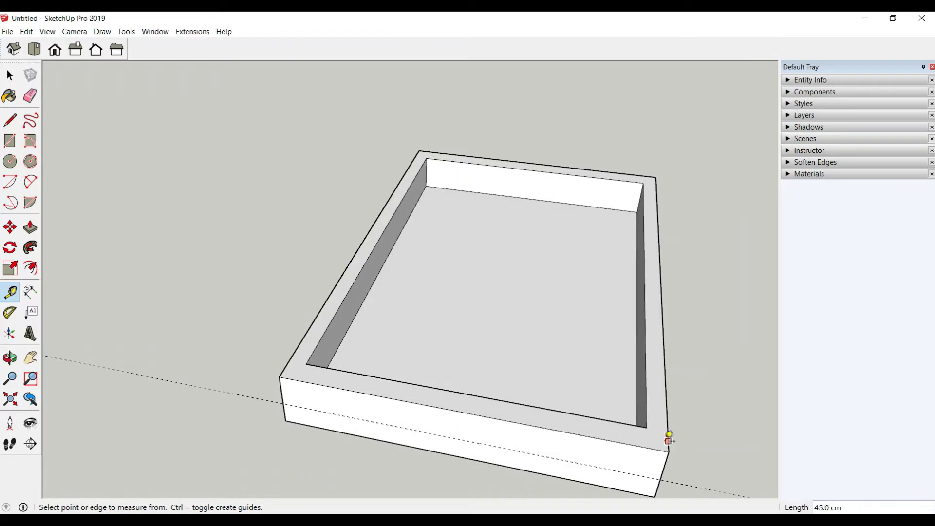
{"action": "left_click", "coordinate": [647, 398]}
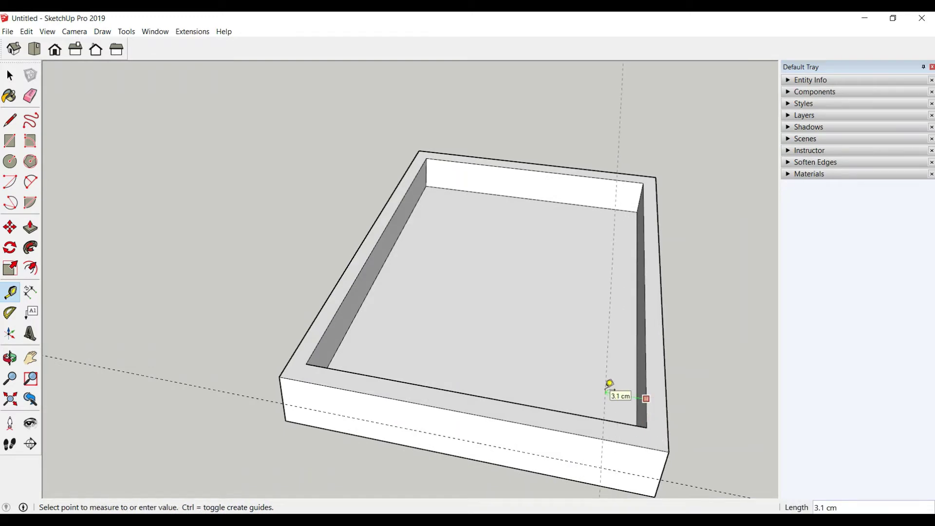
{"action": "key", "text": "Return"}
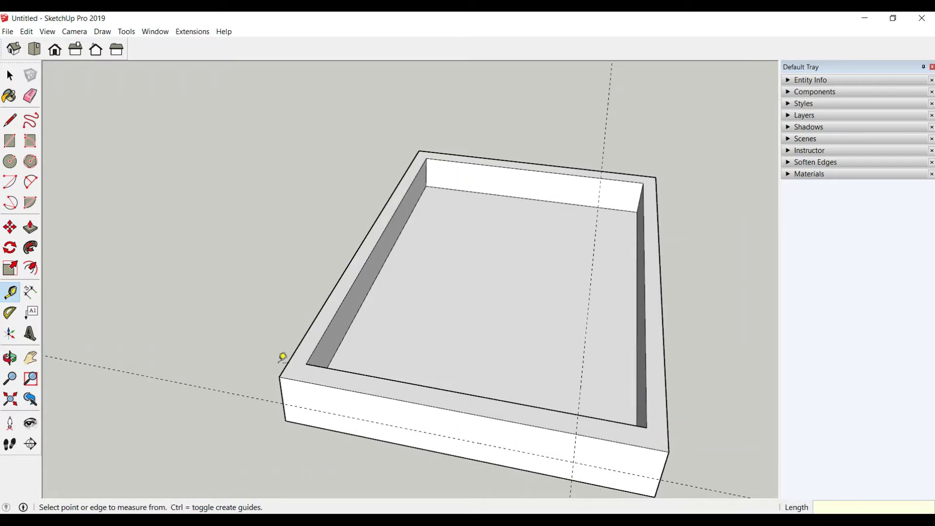
{"action": "left_click", "coordinate": [314, 349]}
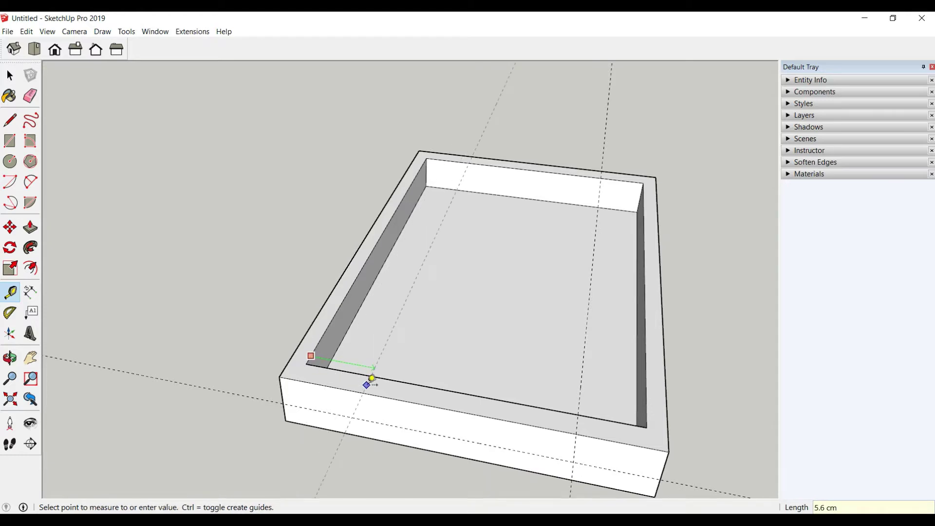
{"action": "type", "text": "5"}
{"action": "key", "text": "Return"}
Add vertical guides near both ends of the front wall.
{"action": "middle_click_drag", "start_coordinate": [370, 382], "coordinate": [273, 311]}
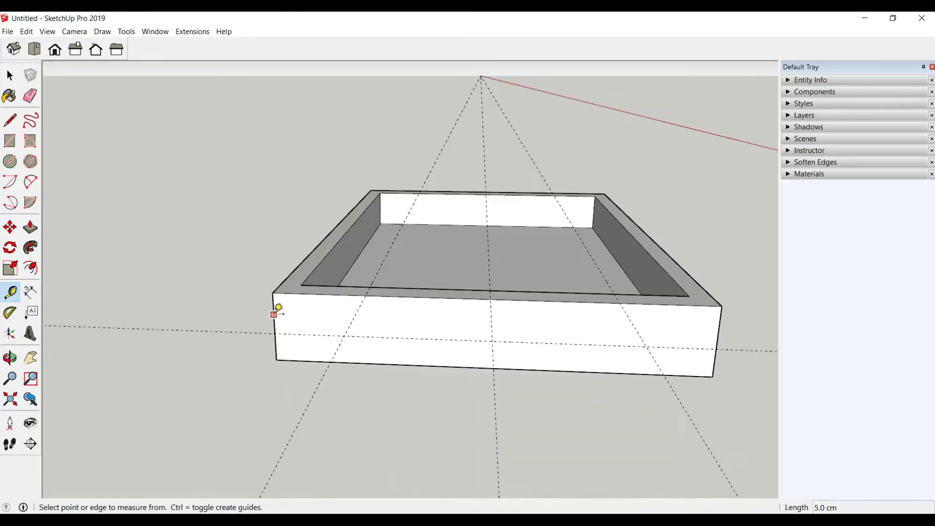
{"action": "left_click", "coordinate": [273, 313]}
{"action": "left_click", "coordinate": [363, 291]}
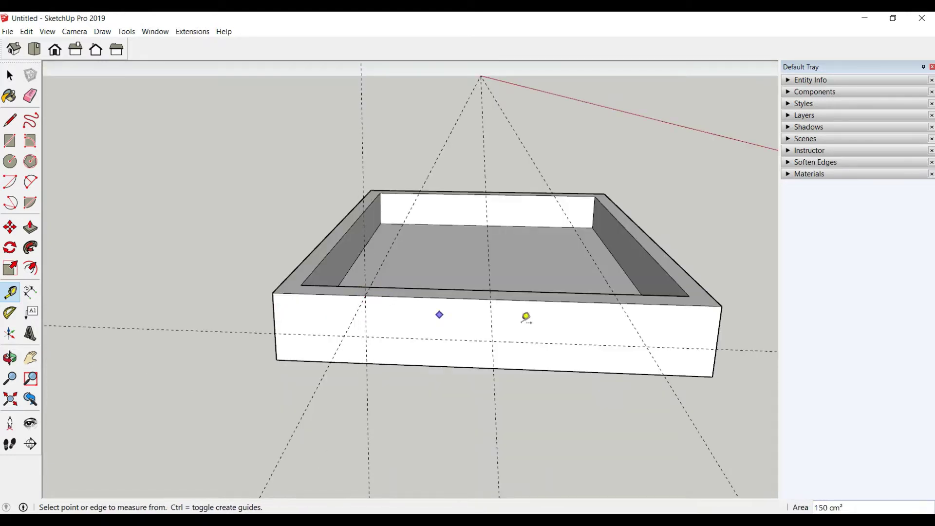
{"action": "left_click", "coordinate": [720, 325]}
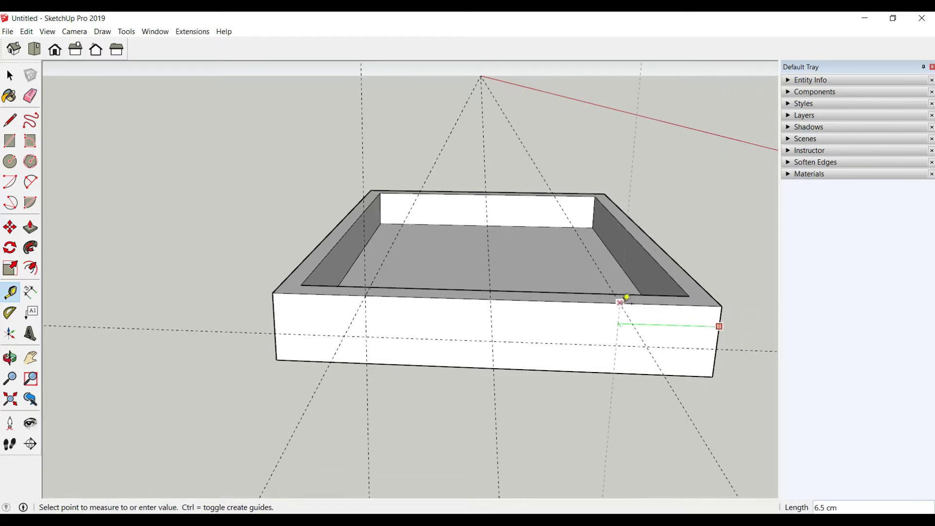
{"action": "left_click", "coordinate": [620, 302]}
{"action": "mouse_move", "coordinate": [654, 349]}
{"action": "middle_mouse_down"}
{"action": "mouse_move", "coordinate": [591, 371]}
{"action": "mouse_move", "coordinate": [615, 349]}
{"action": "middle_mouse_up"}
{"action": "scroll", "coordinate": [503, 359], "scroll_direction": "up", "scroll_amount": 2}
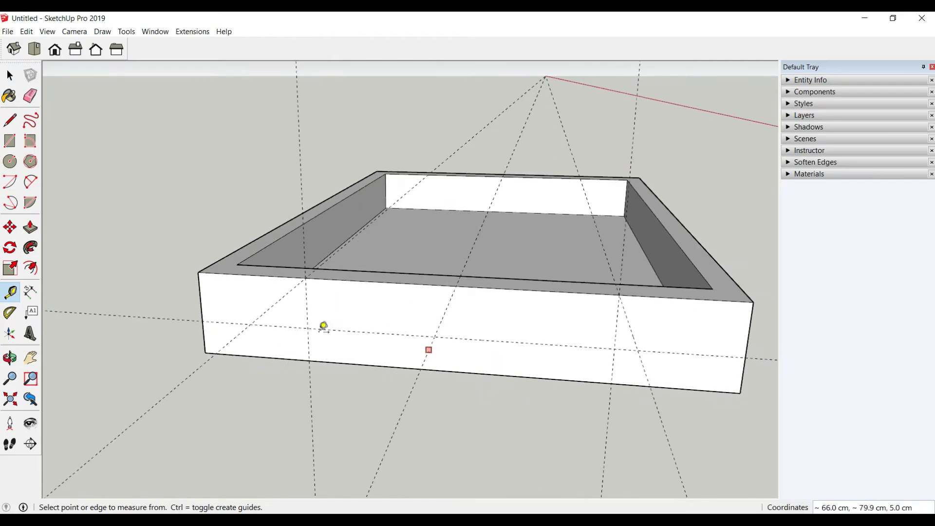
Draw a line from the wall's top edge down to the guide crossing.
{"action": "left_click", "coordinate": [10, 120]}
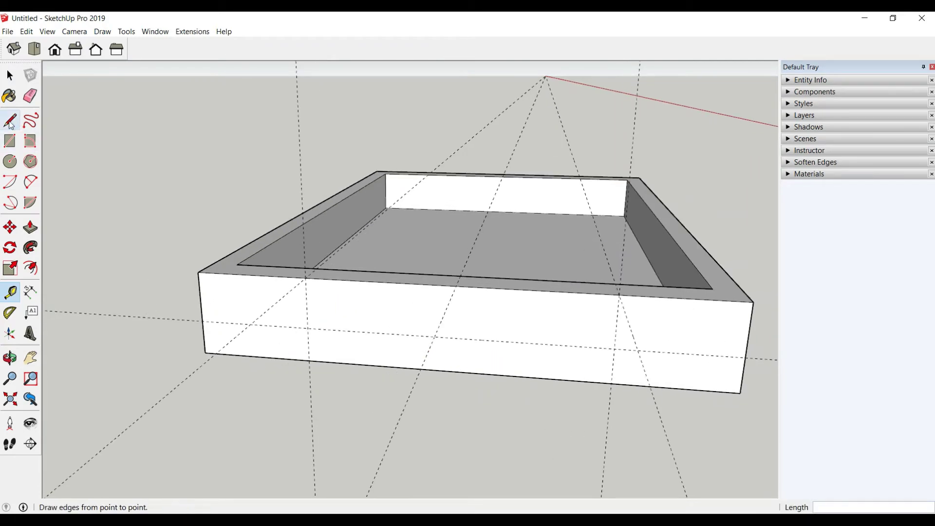
{"action": "left_click", "coordinate": [306, 277]}
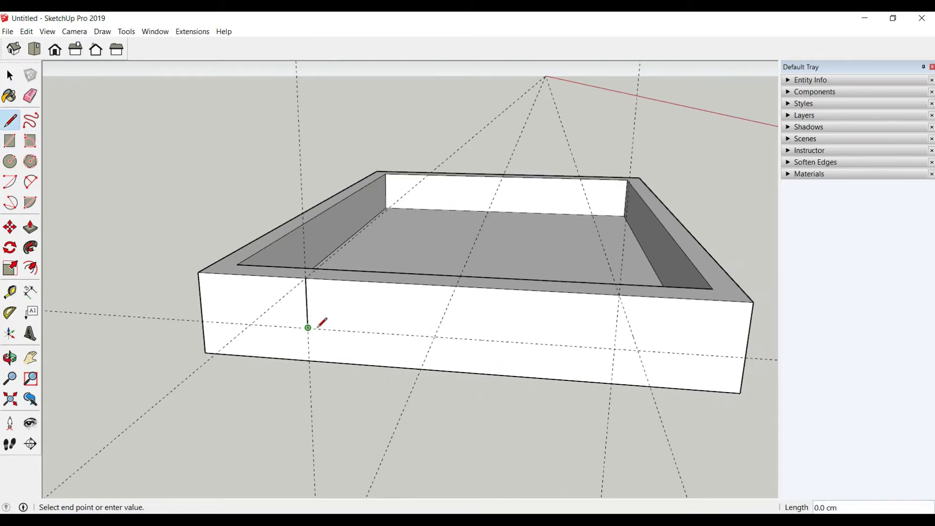
{"action": "left_click", "coordinate": [614, 349]}
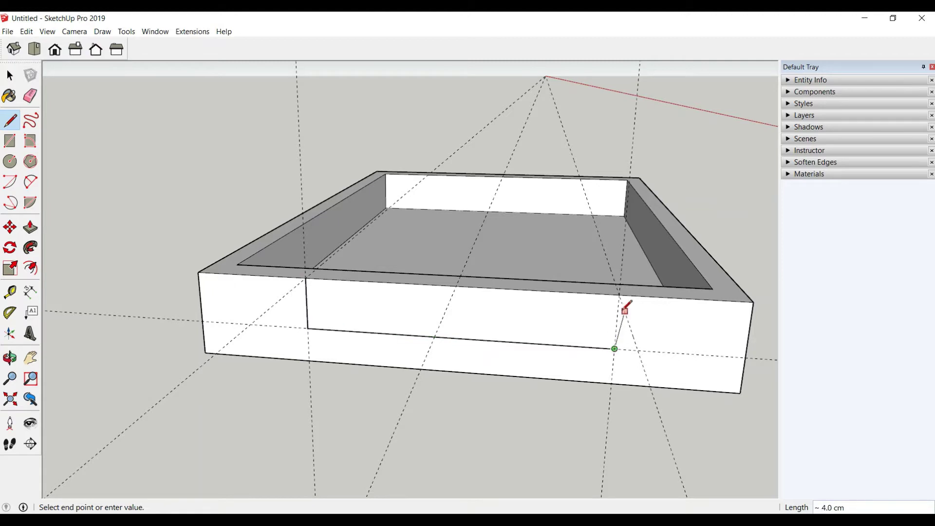
{"action": "key", "text": "Escape"}
{"action": "middle_click_drag", "start_coordinate": [389, 377], "coordinate": [427, 372]}
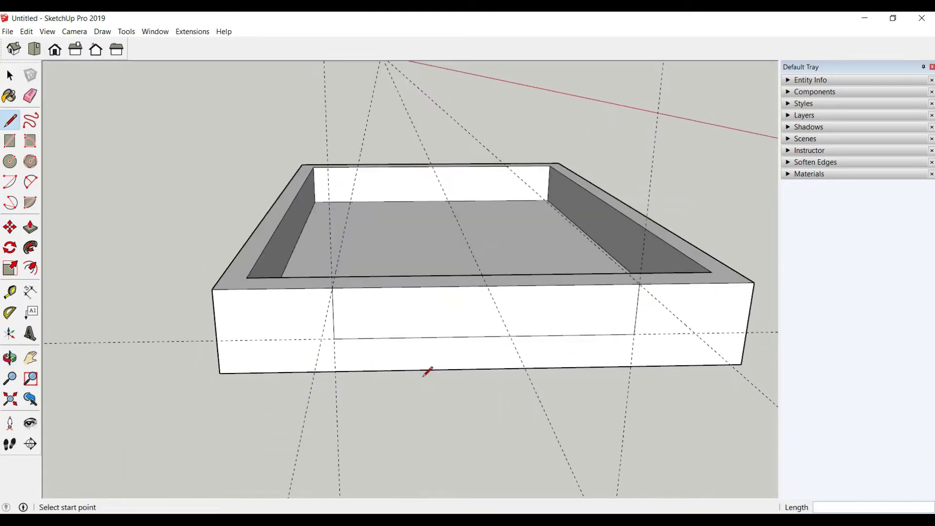
{"action": "scroll", "coordinate": [427, 372], "scroll_direction": "up", "scroll_amount": 2}
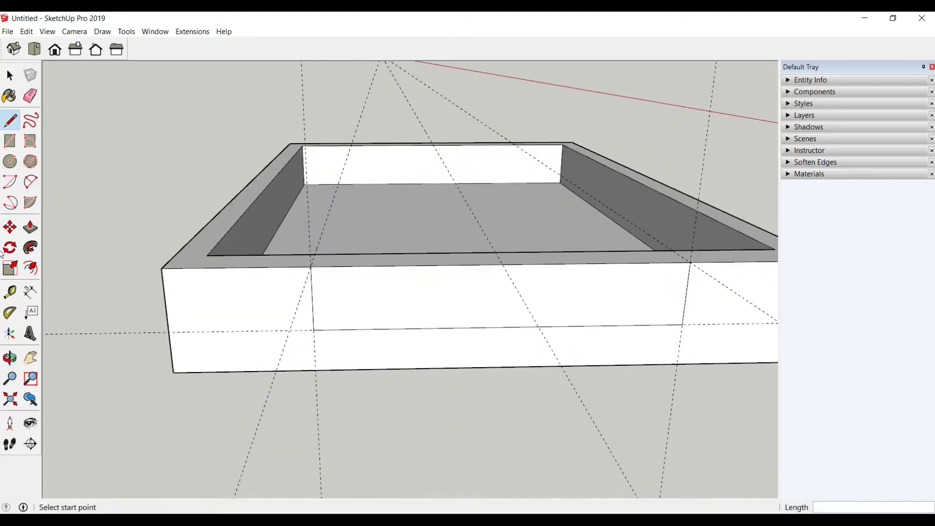
Round both lower corners of the notch outline with arcs between the guides.
{"action": "left_click", "coordinate": [30, 185]}
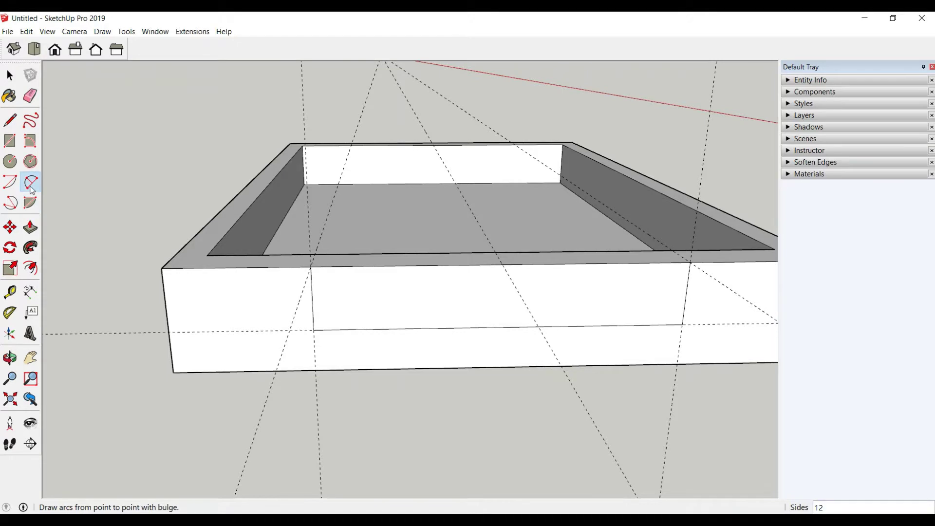
{"action": "left_click", "coordinate": [312, 298]}
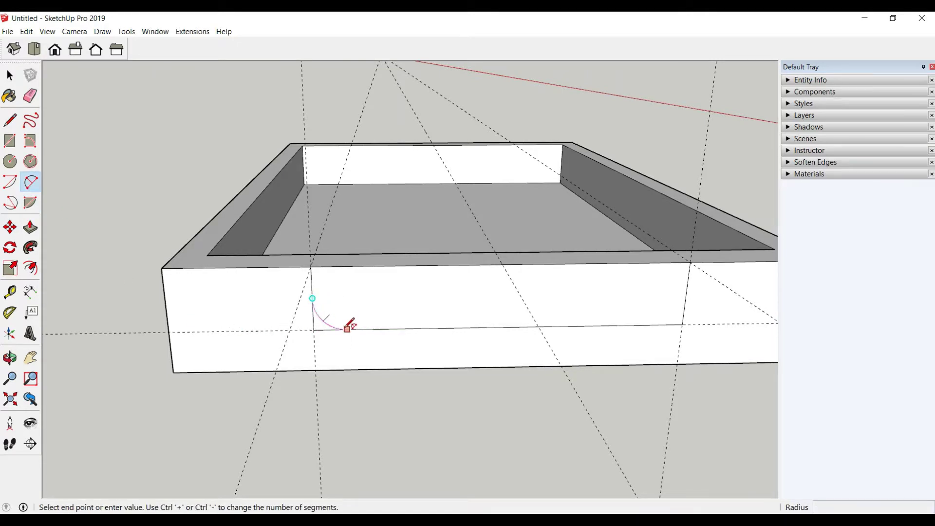
{"action": "left_click", "coordinate": [345, 329]}
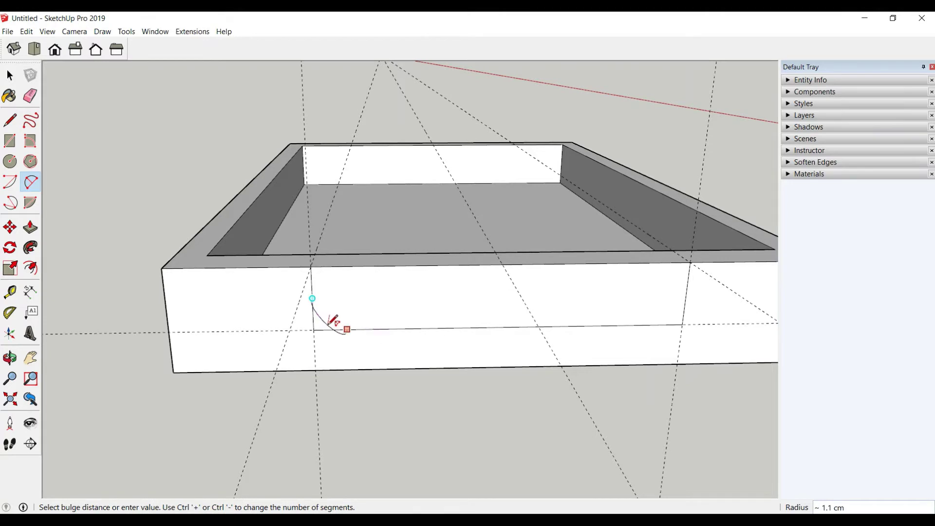
{"action": "scroll", "coordinate": [342, 319], "scroll_direction": "up", "scroll_amount": 2}
{"action": "left_click", "coordinate": [330, 317]}
{"action": "scroll", "coordinate": [209, 306], "scroll_direction": "down", "scroll_amount": 2}
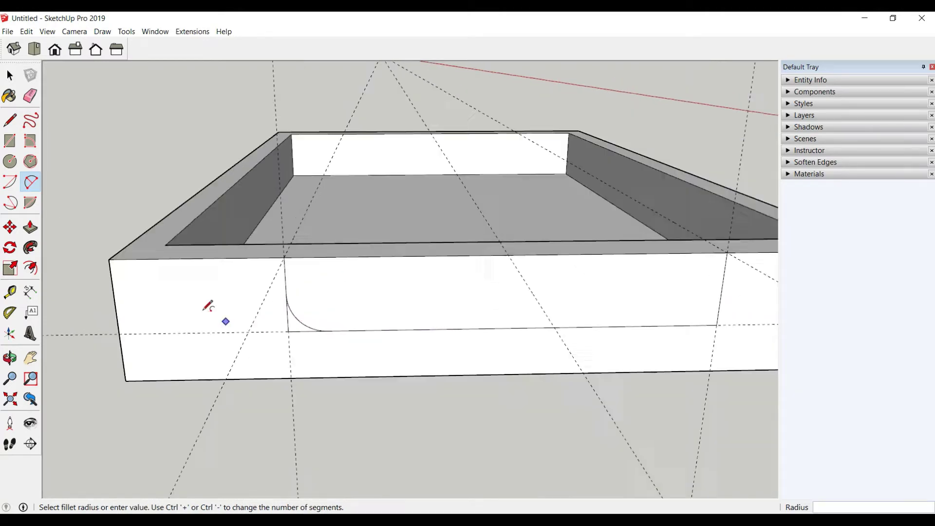
{"action": "left_click", "coordinate": [678, 291]}
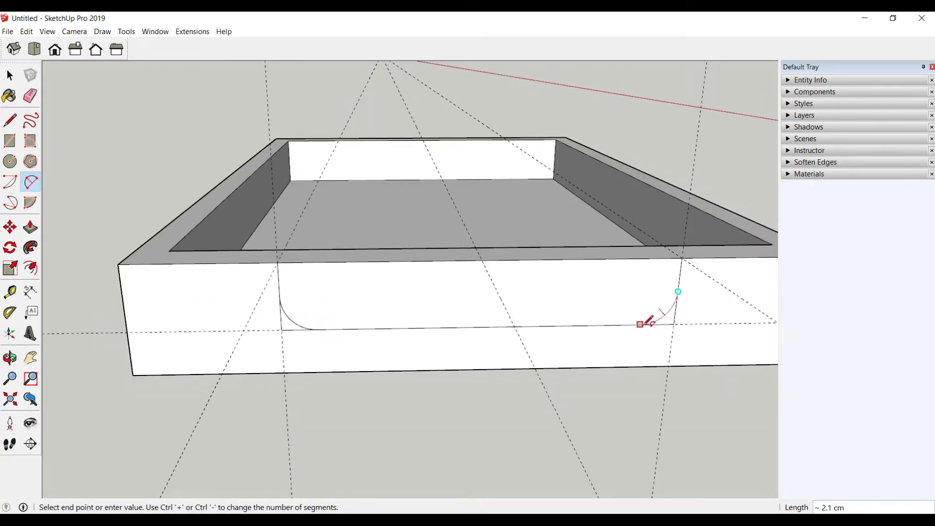
{"action": "left_click", "coordinate": [646, 324]}
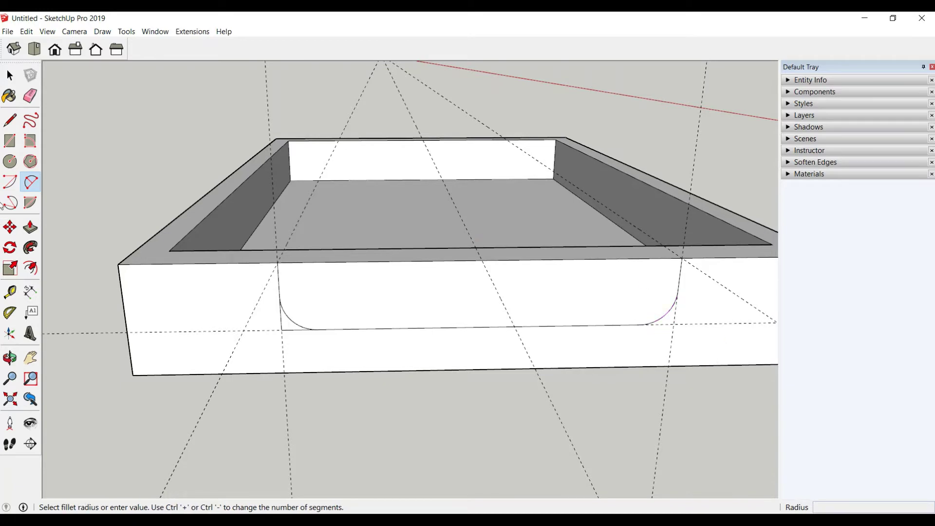
Erase the leftover sharp corner edges and push the rounded face 2 cm through the wall.
{"action": "left_click", "coordinate": [30, 96]}
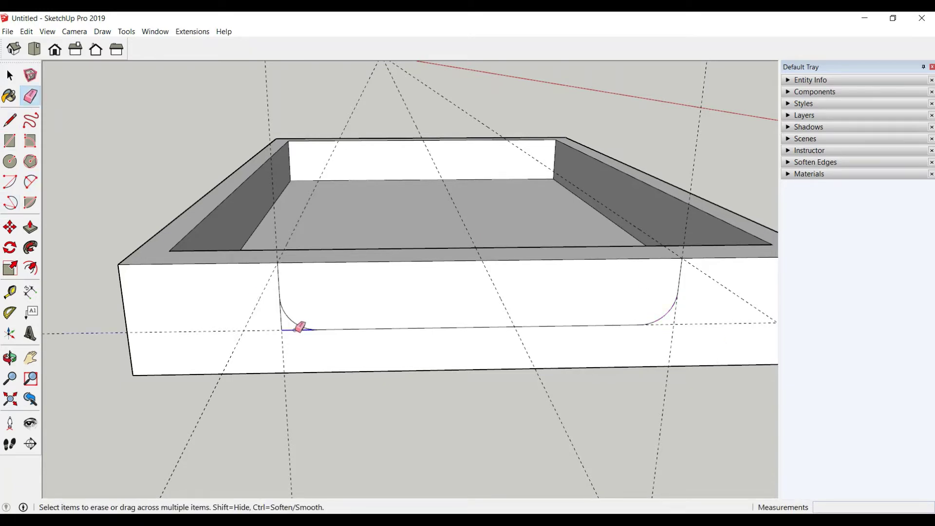
{"action": "left_click", "coordinate": [31, 227]}
{"action": "middle_click_drag", "start_coordinate": [434, 309], "coordinate": [435, 349]}
{"action": "left_click", "coordinate": [435, 319]}
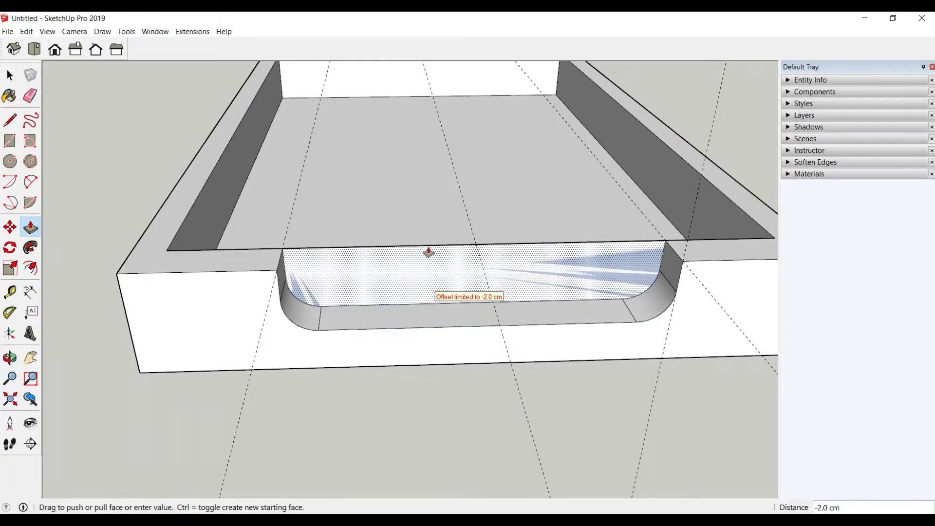
{"action": "left_click", "coordinate": [470, 318]}
{"action": "scroll", "coordinate": [470, 318], "scroll_direction": "down", "scroll_amount": 3}
{"action": "scroll", "coordinate": [328, 327], "scroll_direction": "down", "scroll_amount": 1}
Window-select the notch edges at the tray's left end.
{"action": "middle_click_drag", "start_coordinate": [604, 354], "coordinate": [388, 351]}
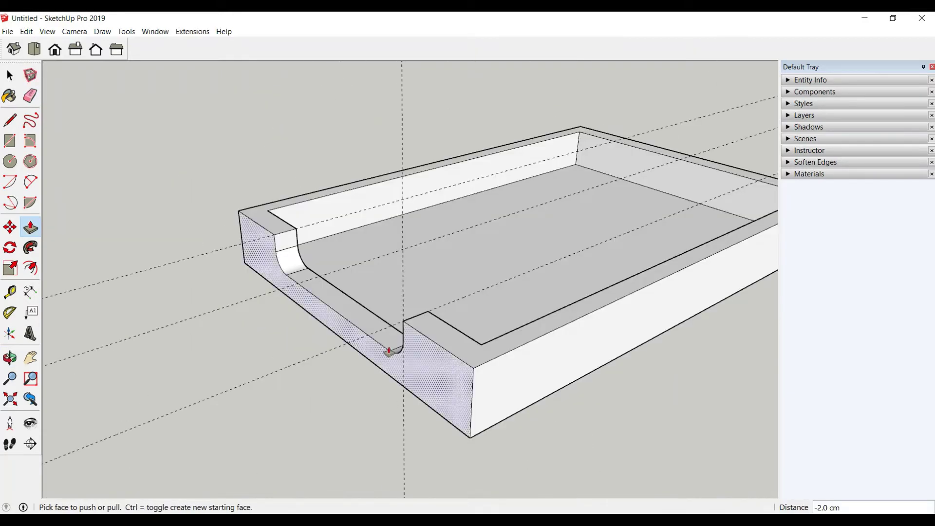
{"action": "key", "text": "space"}
{"action": "middle_click_drag", "start_coordinate": [100, 125], "coordinate": [268, 285]}
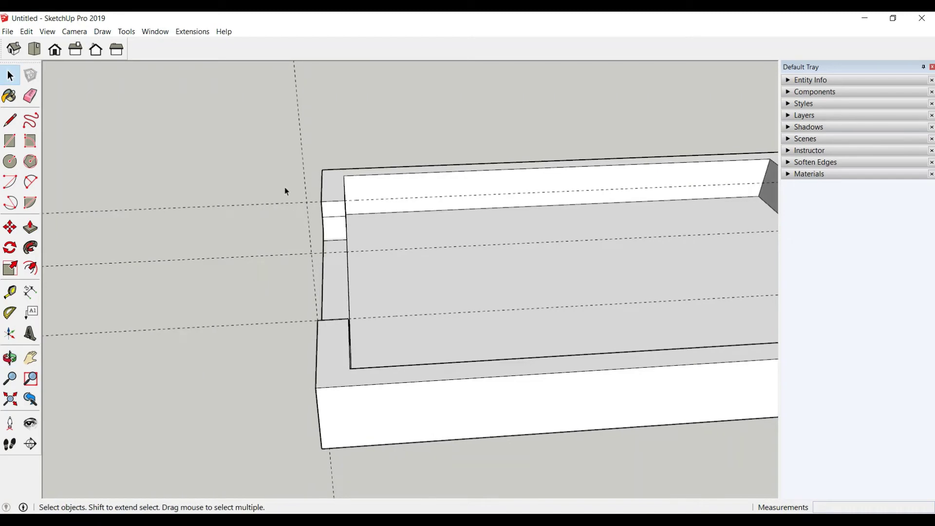
{"action": "left_click_drag", "start_coordinate": [284, 187], "coordinate": [384, 334]}
Add the notch's inner strip to the selection and copy the notch outline to the opposite wall.
{"action": "scroll", "coordinate": [340, 309], "scroll_direction": "down", "scroll_amount": 2}
{"action": "middle_click_drag", "start_coordinate": [339, 309], "coordinate": [298, 239]}
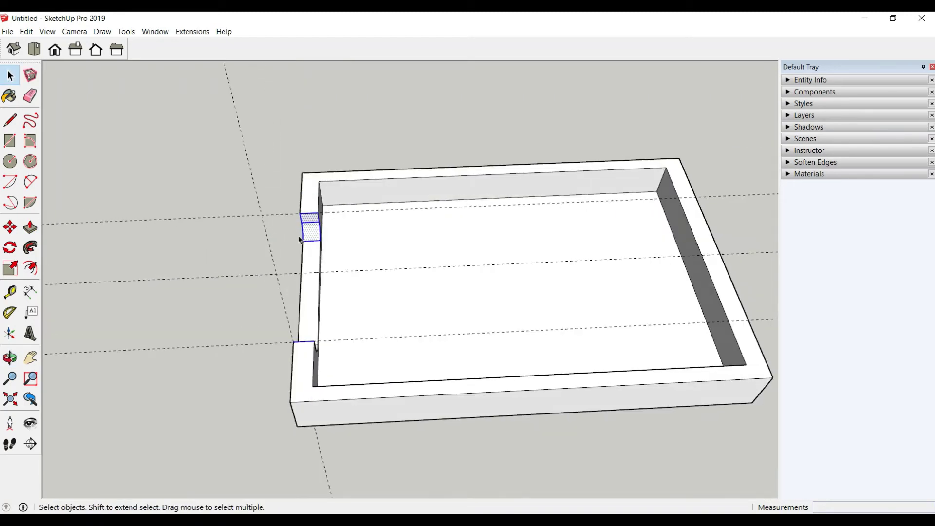
{"action": "left_click_drag", "start_coordinate": [255, 194], "coordinate": [347, 367]}
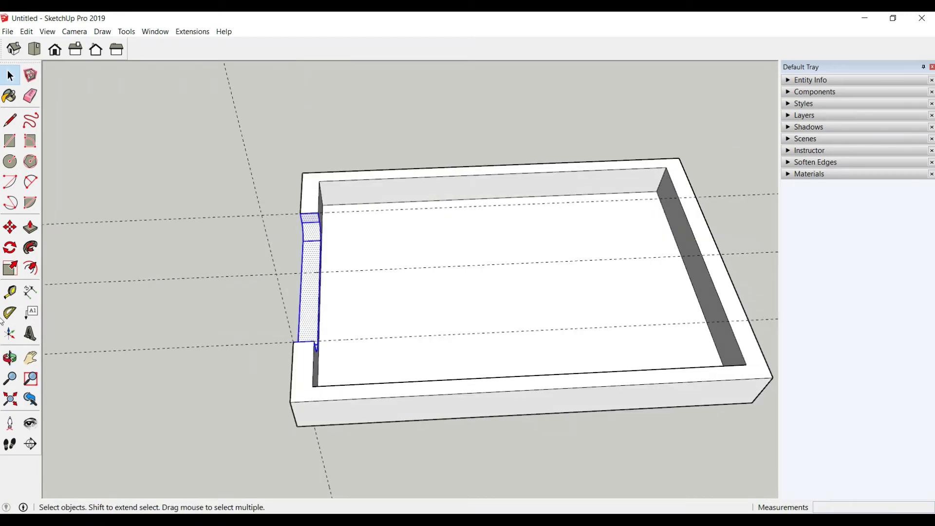
{"action": "left_click", "coordinate": [10, 227]}
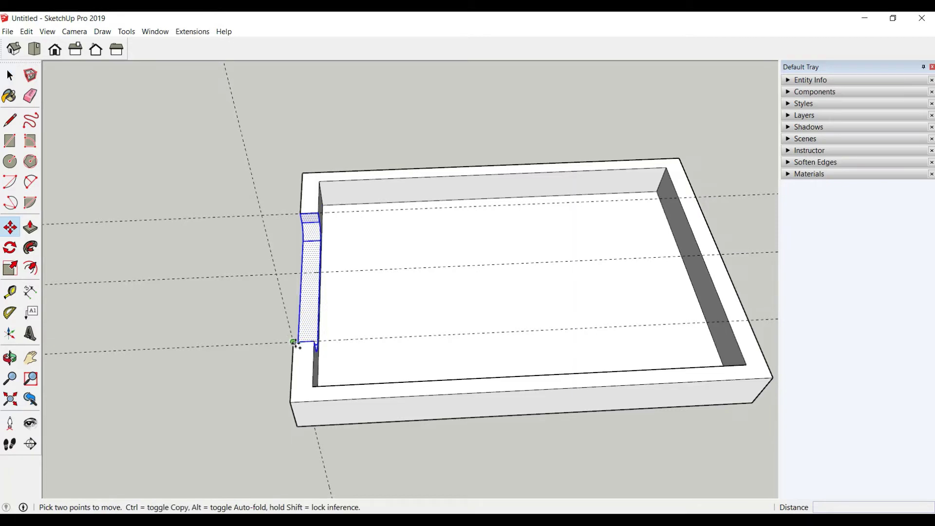
{"action": "left_click", "coordinate": [294, 343]}
{"action": "key", "text": "ctrl"}
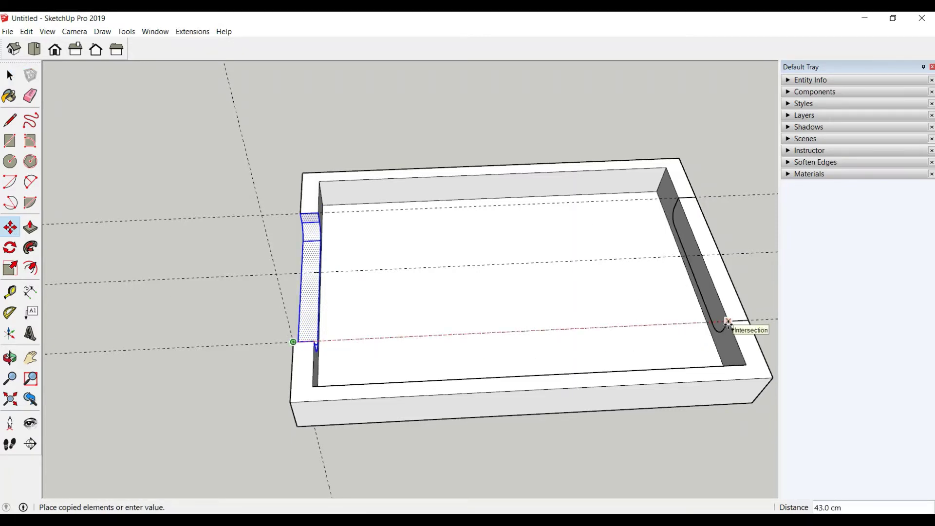
{"action": "left_click", "coordinate": [728, 322]}
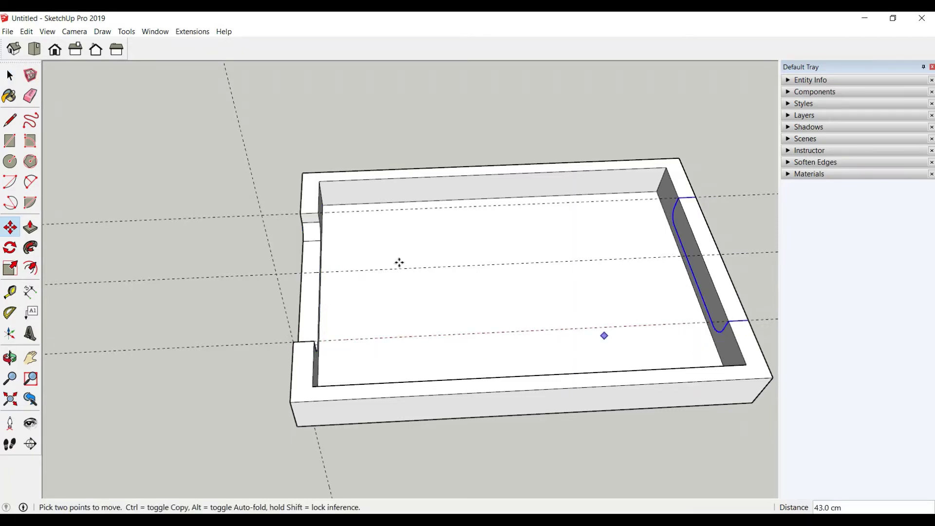
Push the copied notch face through the opposite end wall.
{"action": "left_click", "coordinate": [30, 227]}
{"action": "left_click", "coordinate": [686, 246]}
{"action": "left_click", "coordinate": [719, 236]}
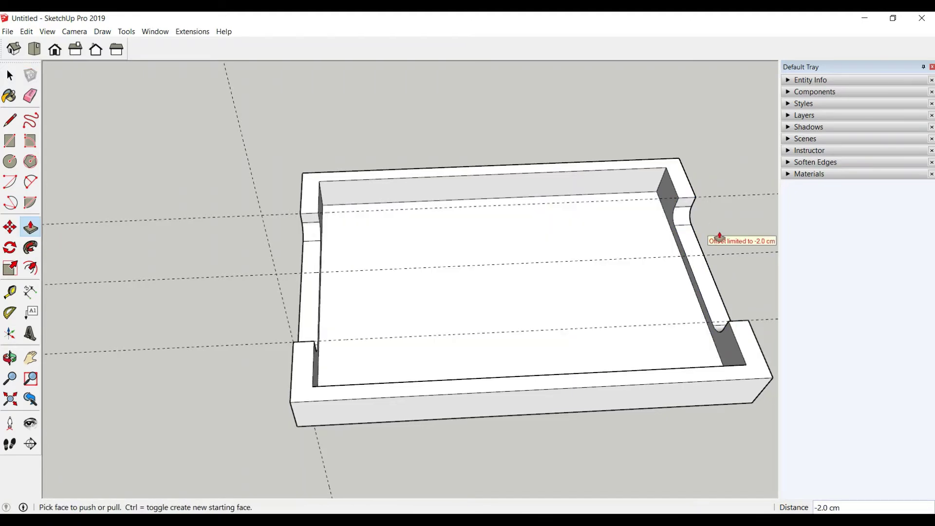
{"action": "mouse_move", "coordinate": [467, 274]}
{"action": "middle_mouse_down"}
{"action": "mouse_move", "coordinate": [501, 226]}
{"action": "mouse_move", "coordinate": [501, 178]}
{"action": "middle_mouse_up"}
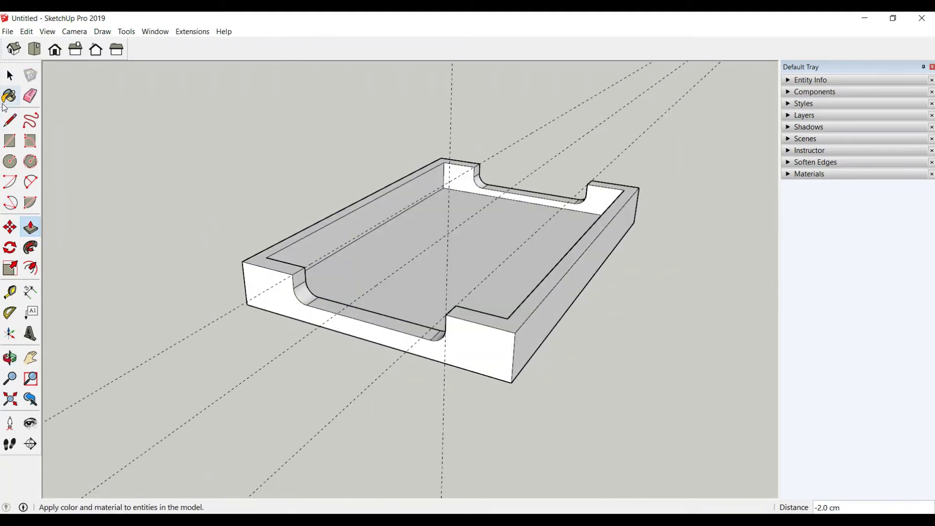
Make the entire connected tray a single group.
{"action": "left_click", "coordinate": [10, 76]}
{"action": "triple_click", "coordinate": [432, 271]}
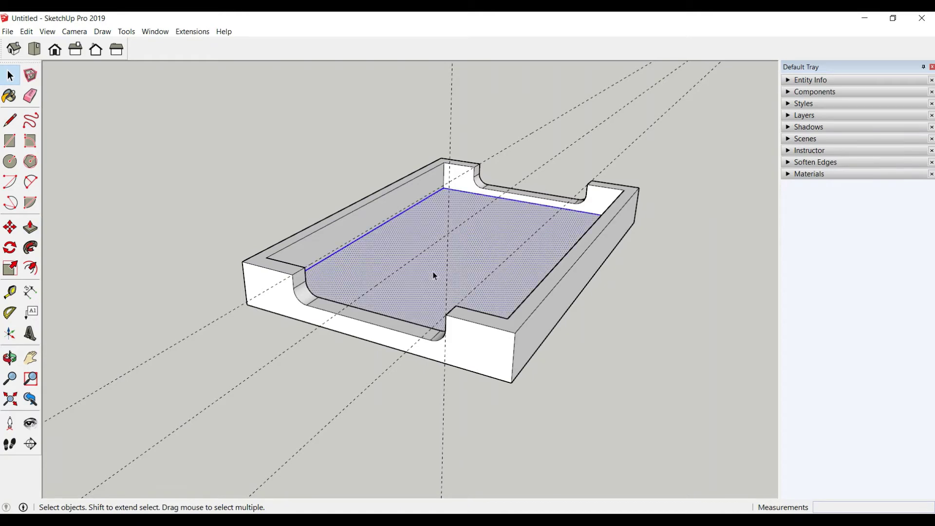
{"action": "right_click", "coordinate": [432, 271]}
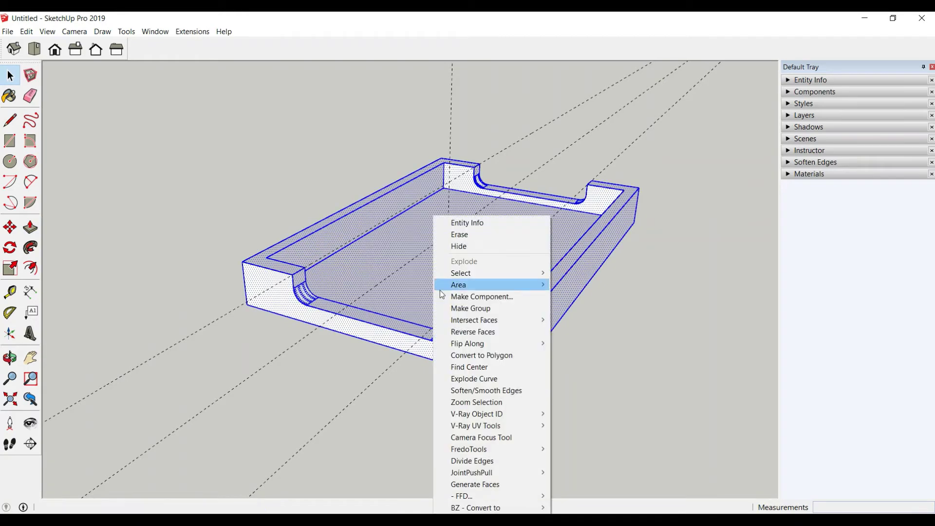
{"action": "left_click", "coordinate": [471, 308]}
Delete all guide lines via Edit > Delete Guides.
{"action": "left_click", "coordinate": [27, 32]}
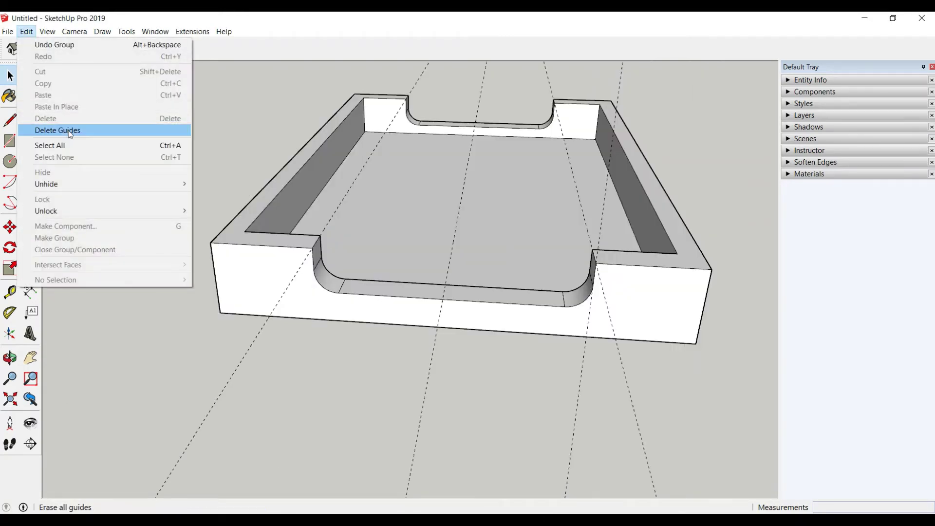
{"action": "left_click", "coordinate": [58, 130]}
{"action": "scroll", "coordinate": [491, 298], "scroll_direction": "up", "scroll_amount": 2}
{"action": "scroll", "coordinate": [514, 365], "scroll_direction": "up", "scroll_amount": 3}
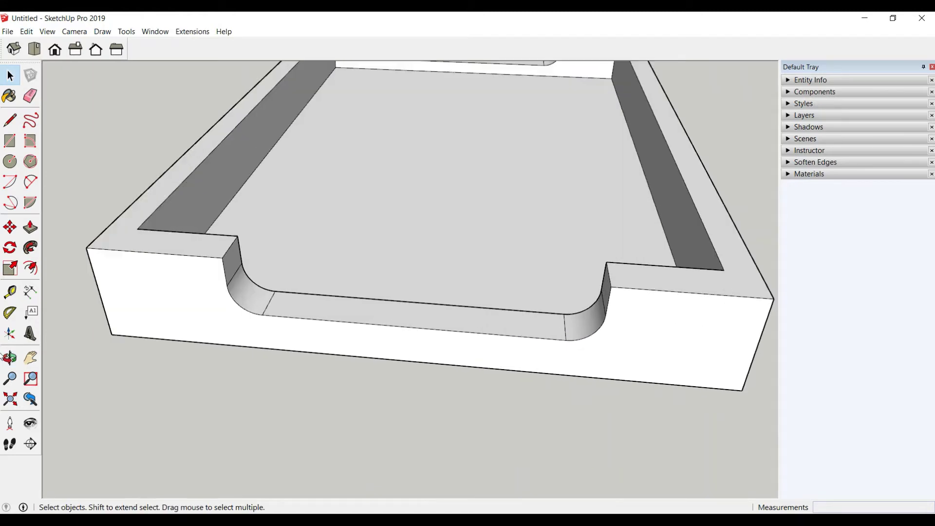
Place a guide along the notch floor and a crosswise guide at the notch's centre.
{"action": "left_click", "coordinate": [10, 291]}
{"action": "left_click", "coordinate": [492, 332]}
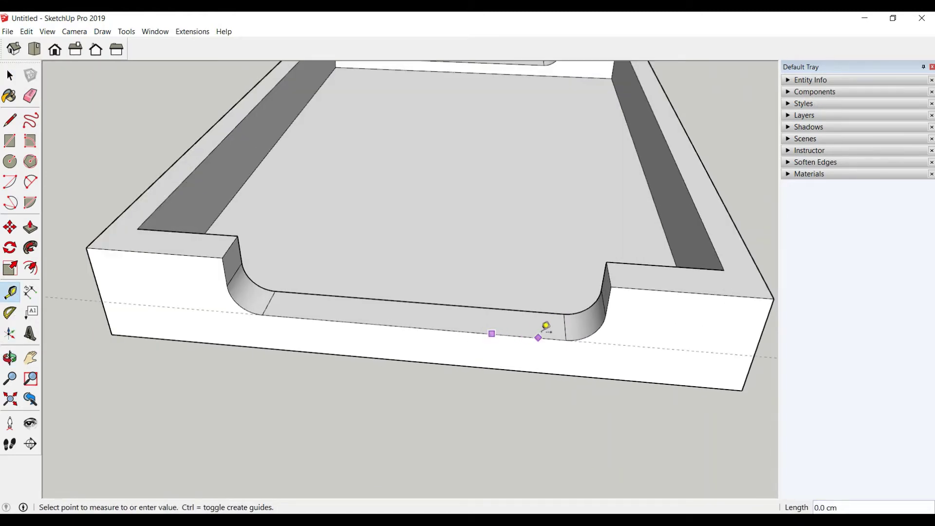
{"action": "left_click", "coordinate": [569, 325]}
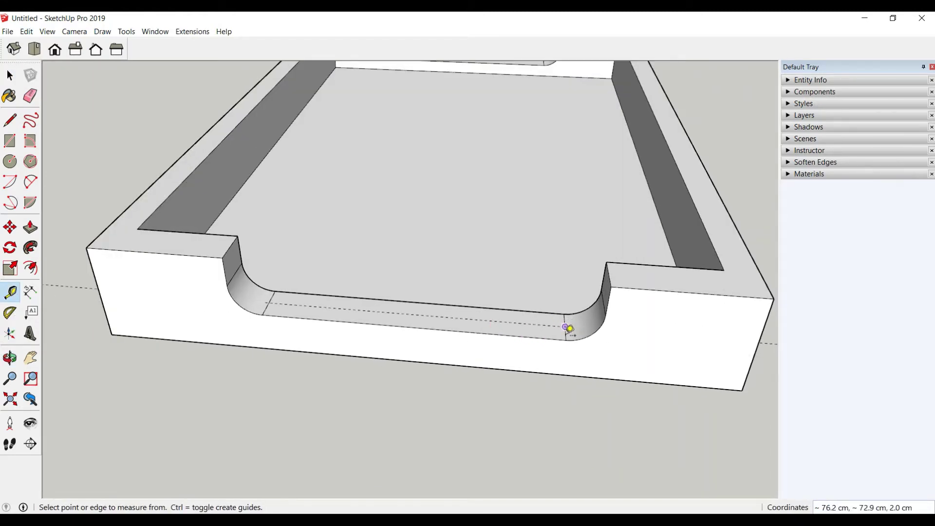
{"action": "scroll", "coordinate": [569, 327], "scroll_direction": "up", "scroll_amount": 3}
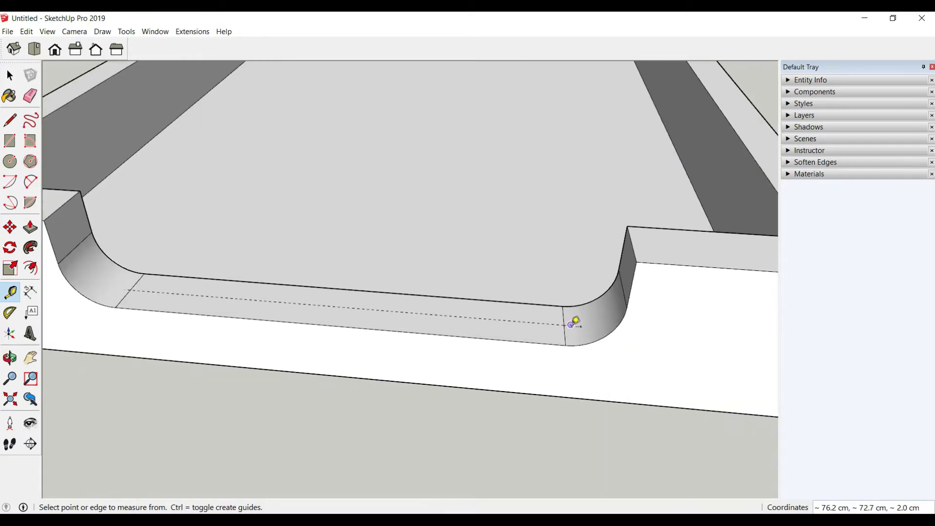
{"action": "left_click", "coordinate": [567, 308]}
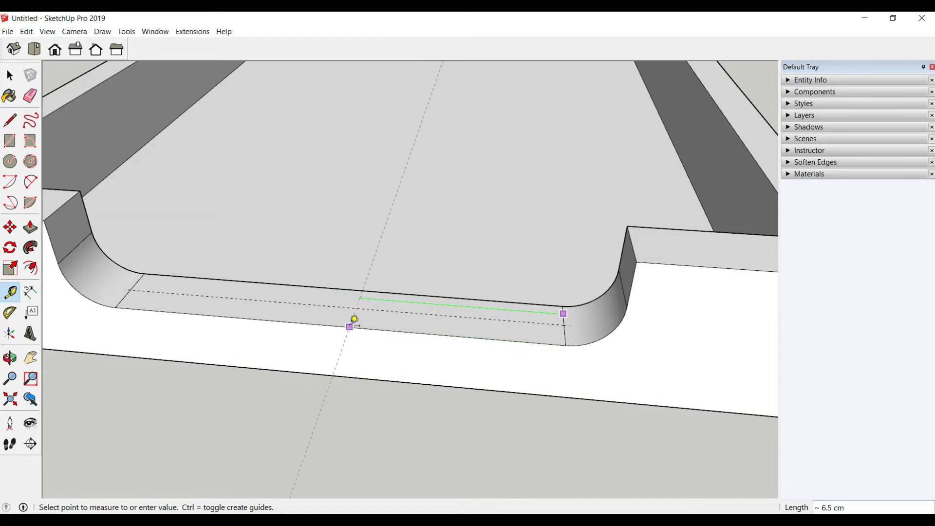
{"action": "left_click", "coordinate": [333, 317]}
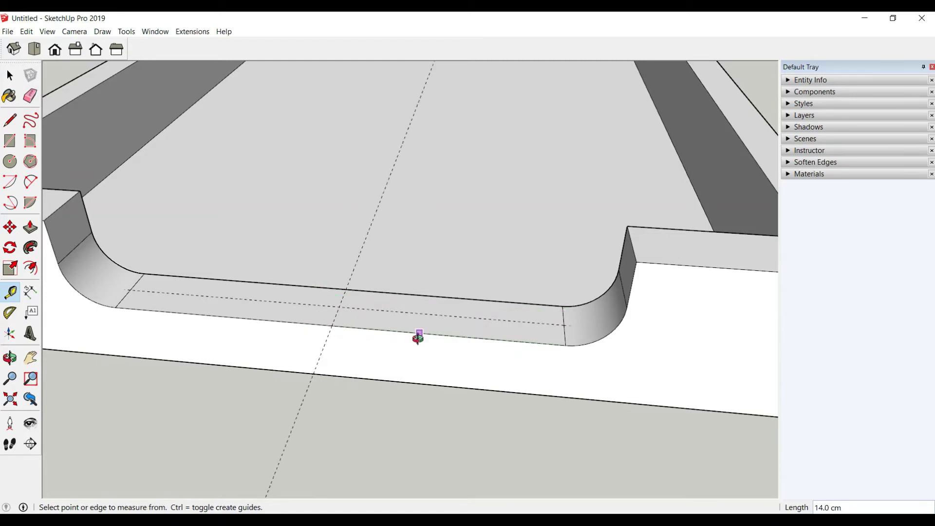
{"action": "scroll", "coordinate": [417, 337], "scroll_direction": "down", "scroll_amount": 3}
{"action": "scroll", "coordinate": [437, 372], "scroll_direction": "up", "scroll_amount": 3}
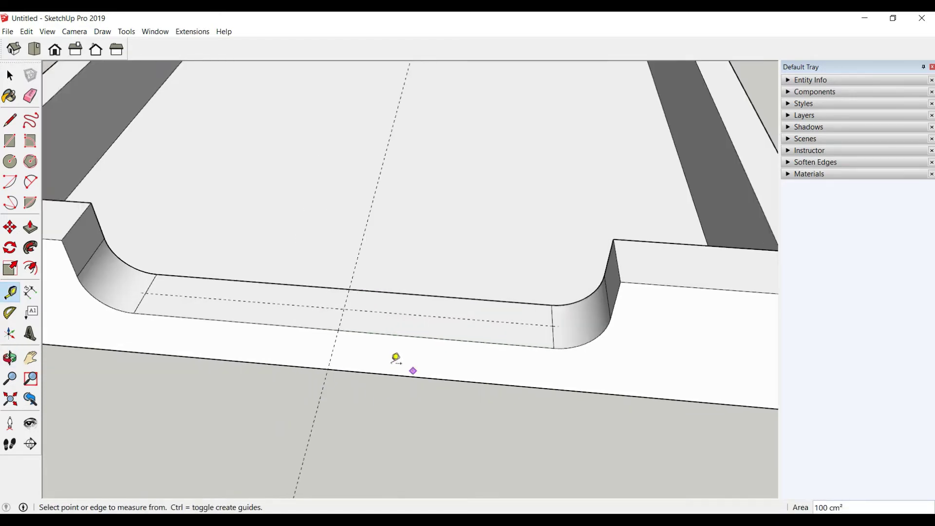
Add two more guides spaced 5 cm from the centre guide.
{"action": "left_click", "coordinate": [345, 311]}
{"action": "type", "text": "5"}
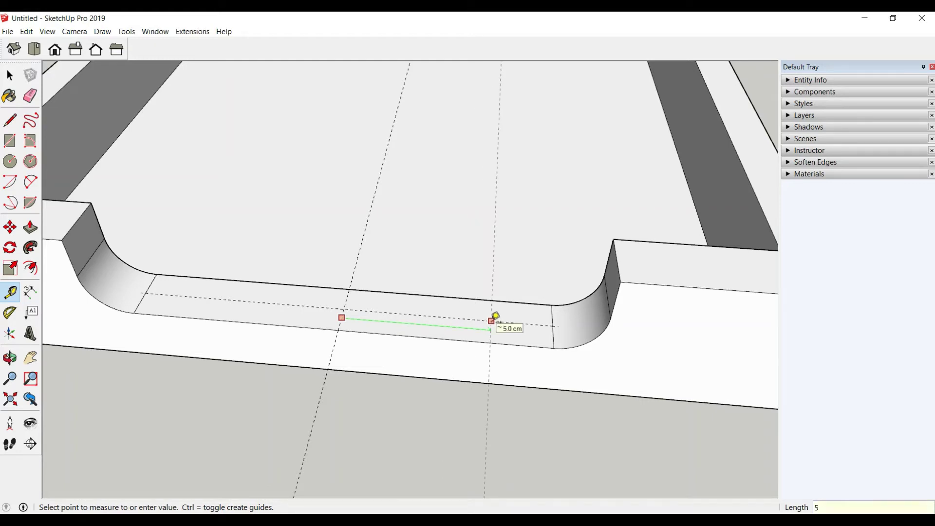
{"action": "key", "text": "Return"}
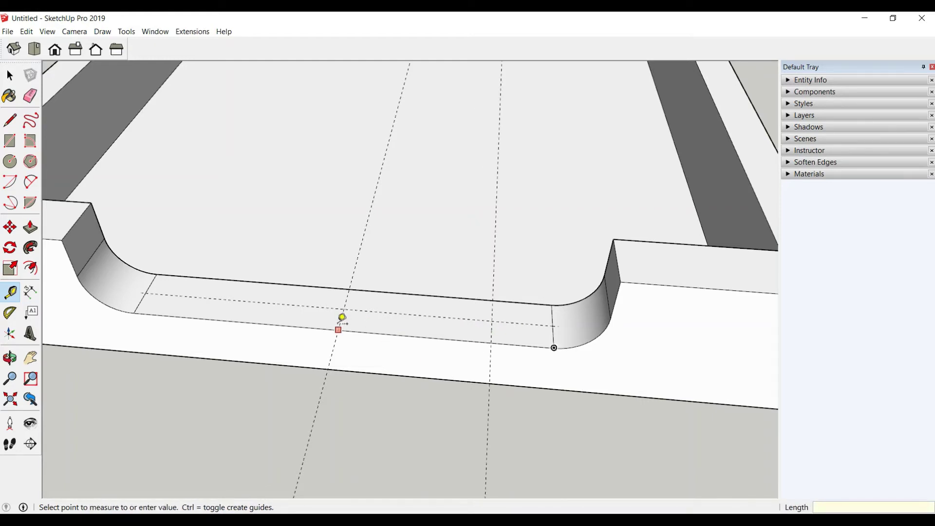
{"action": "key", "text": "Escape"}
{"action": "left_click", "coordinate": [340, 321]}
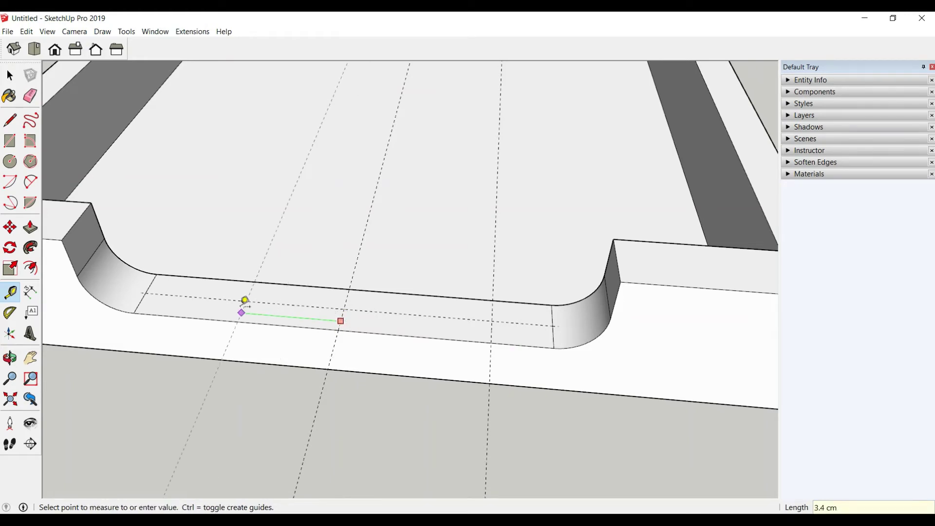
{"action": "key", "text": "Return"}
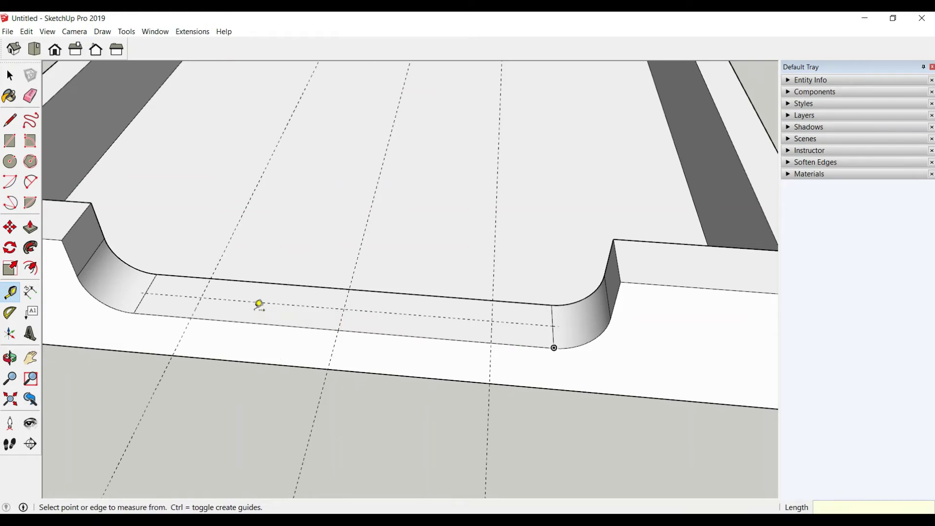
{"action": "middle_click_drag", "start_coordinate": [258, 305], "coordinate": [313, 294]}
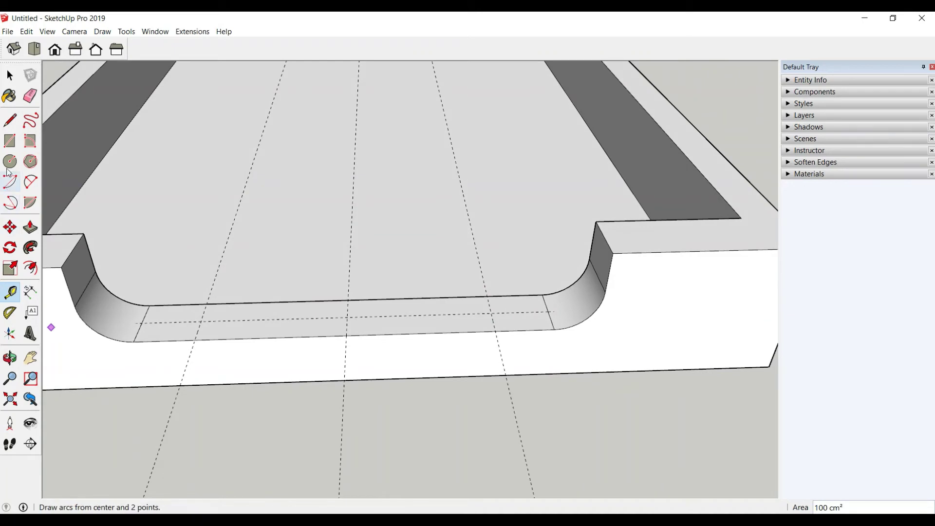
Draw a circle of about 0.5 cm radius at the guide crossing on the notch ledge.
{"action": "left_click", "coordinate": [10, 161]}
{"action": "left_click", "coordinate": [201, 322]}
{"action": "type", "text": "0.5"}
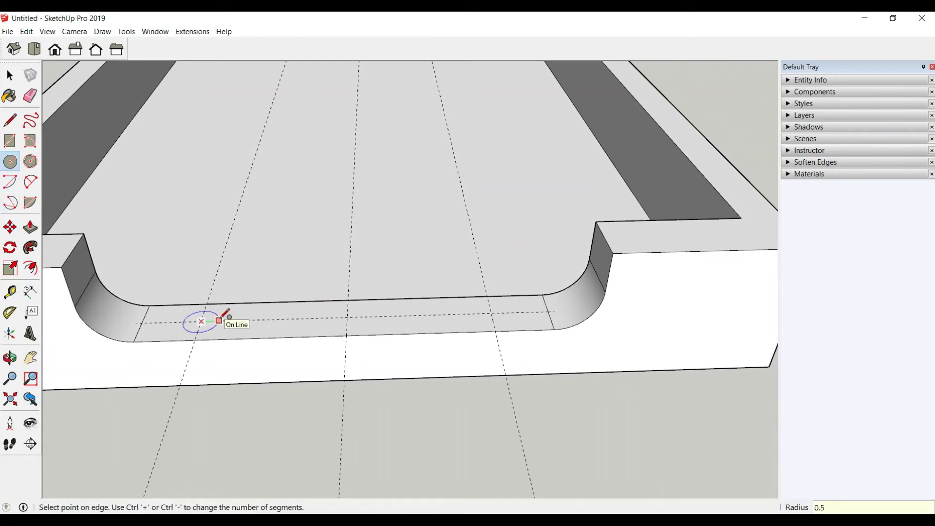
{"action": "left_click", "coordinate": [219, 320]}
{"action": "scroll", "coordinate": [173, 372], "scroll_direction": "down", "scroll_amount": 3}
{"action": "scroll", "coordinate": [209, 390], "scroll_direction": "up", "scroll_amount": 4}
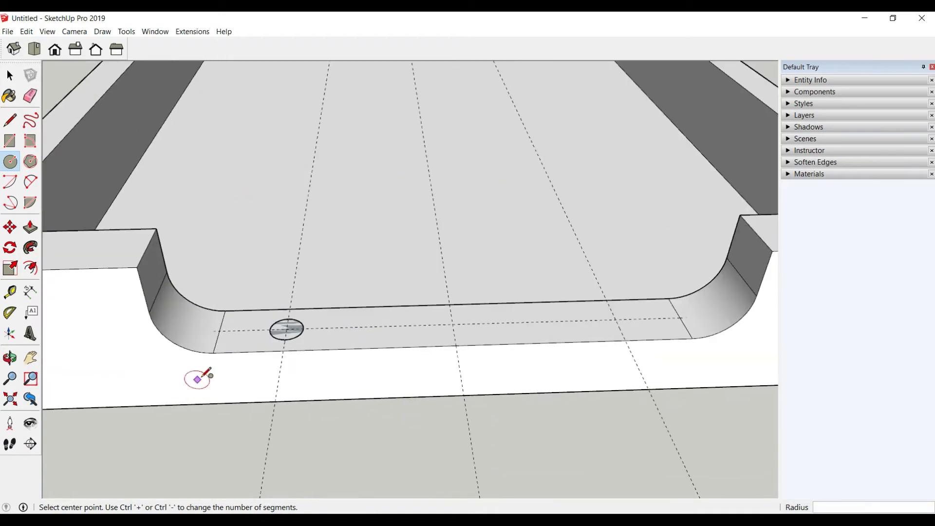
{"action": "middle_click_drag", "start_coordinate": [198, 379], "coordinate": [214, 428]}
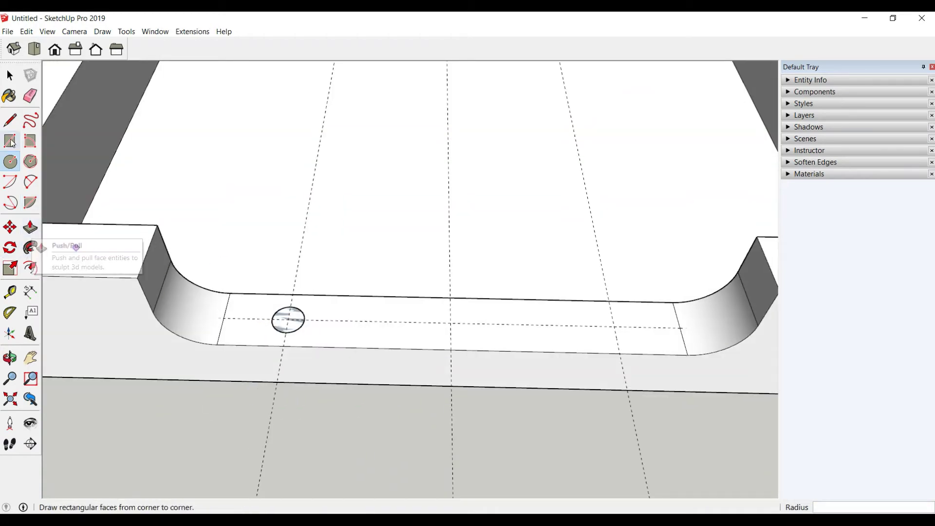
{"action": "left_click", "coordinate": [10, 75]}
Group the small ledge circle, then turn it into a component.
{"action": "left_click", "coordinate": [295, 328]}
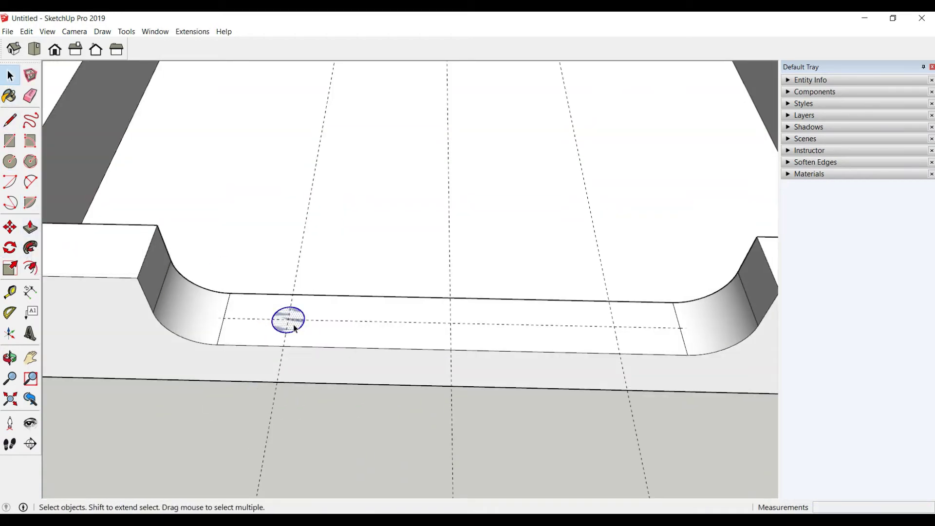
{"action": "right_click", "coordinate": [295, 329]}
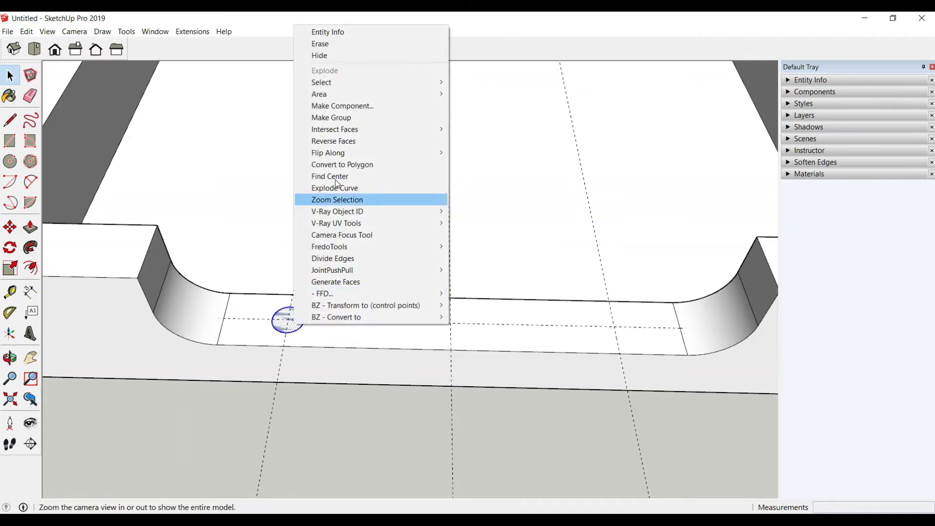
{"action": "left_click", "coordinate": [341, 117]}
{"action": "middle_click_drag", "start_coordinate": [341, 143], "coordinate": [278, 322]}
{"action": "left_click", "coordinate": [278, 323]}
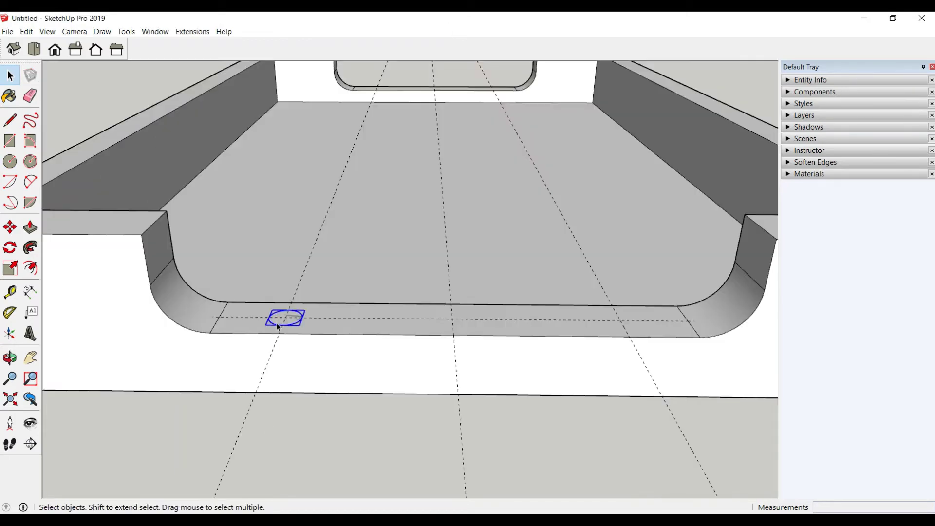
{"action": "right_click", "coordinate": [276, 323]}
{"action": "left_click", "coordinate": [320, 155]}
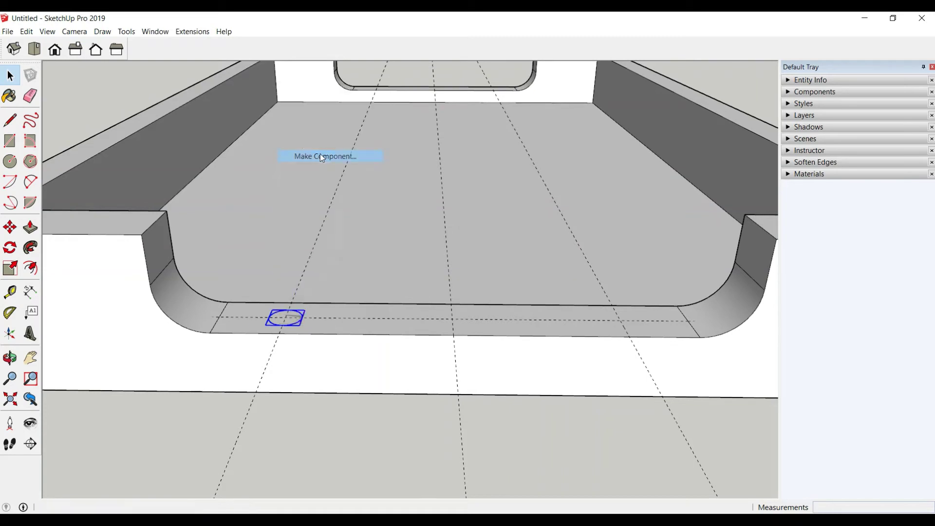
{"action": "left_click", "coordinate": [369, 396]}
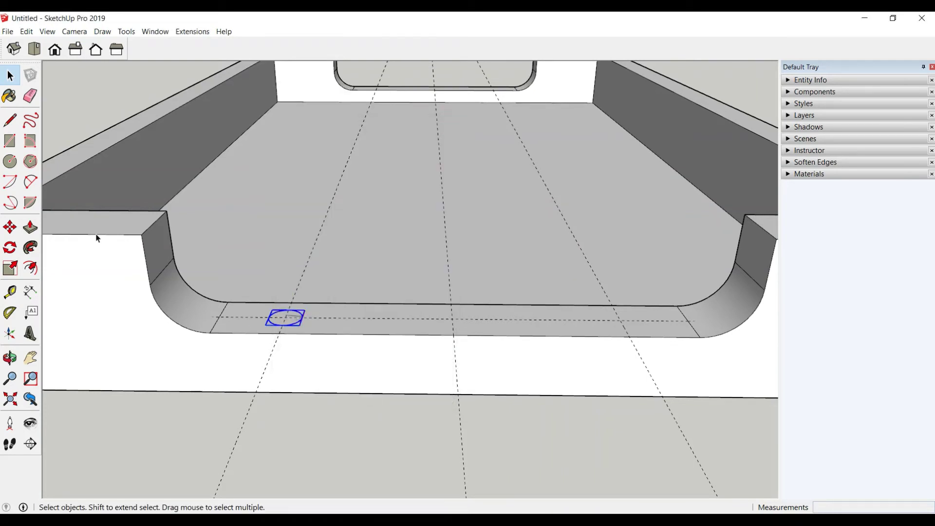
Copy the circle component 10 cm along the ledge to the right guide intersection.
{"action": "left_click", "coordinate": [11, 227]}
{"action": "middle_click_drag", "start_coordinate": [265, 400], "coordinate": [287, 320]}
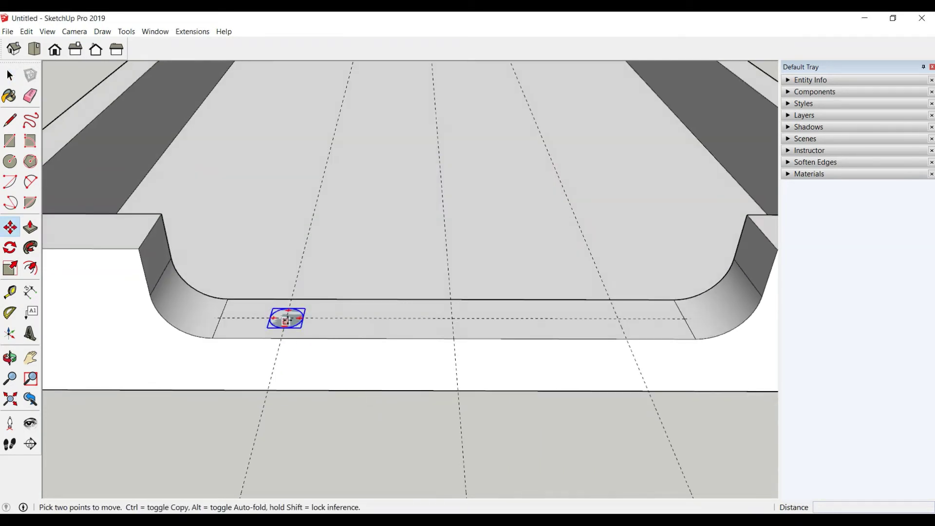
{"action": "left_click", "coordinate": [286, 318]}
{"action": "key", "text": "ctrl"}
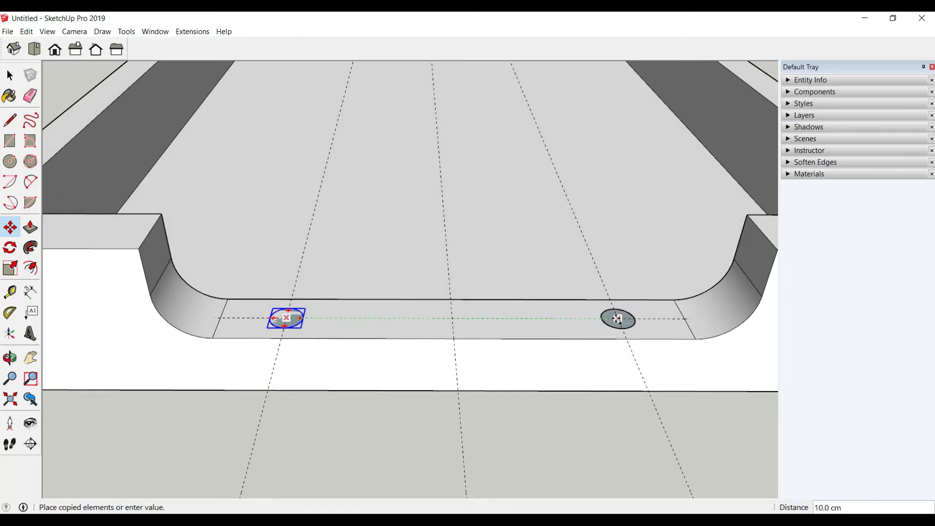
{"action": "left_click", "coordinate": [617, 319]}
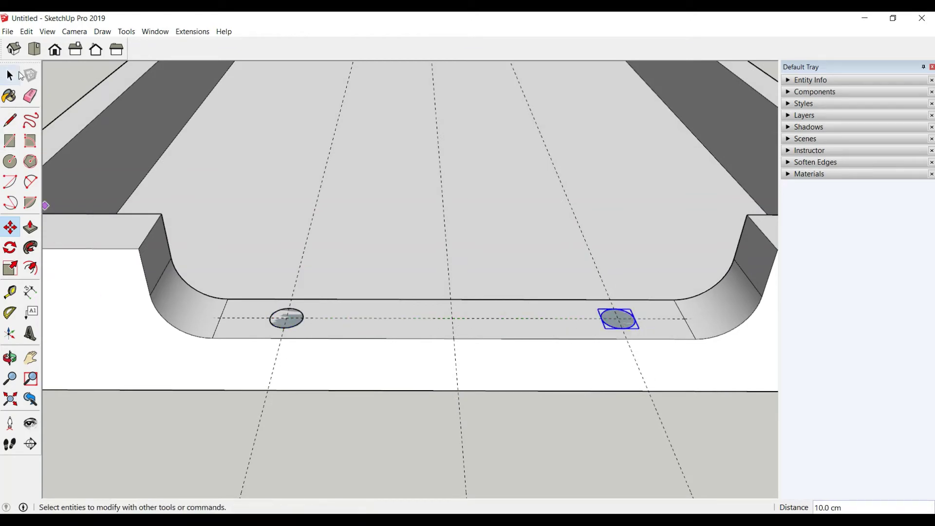
{"action": "left_click", "coordinate": [10, 76]}
Inside the circle component, extrude the circle 2.5 cm up into a peg.
{"action": "double_click", "coordinate": [293, 324]}
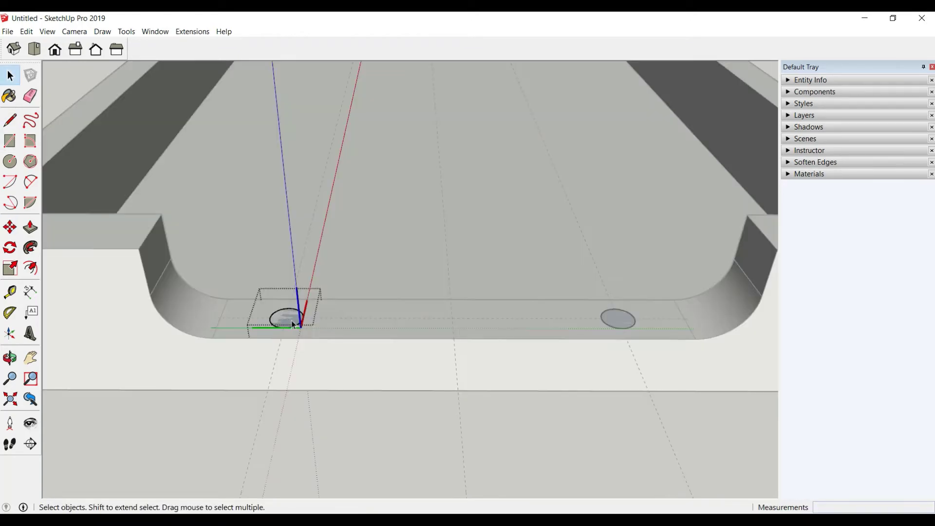
{"action": "middle_click_drag", "start_coordinate": [328, 411], "coordinate": [327, 370]}
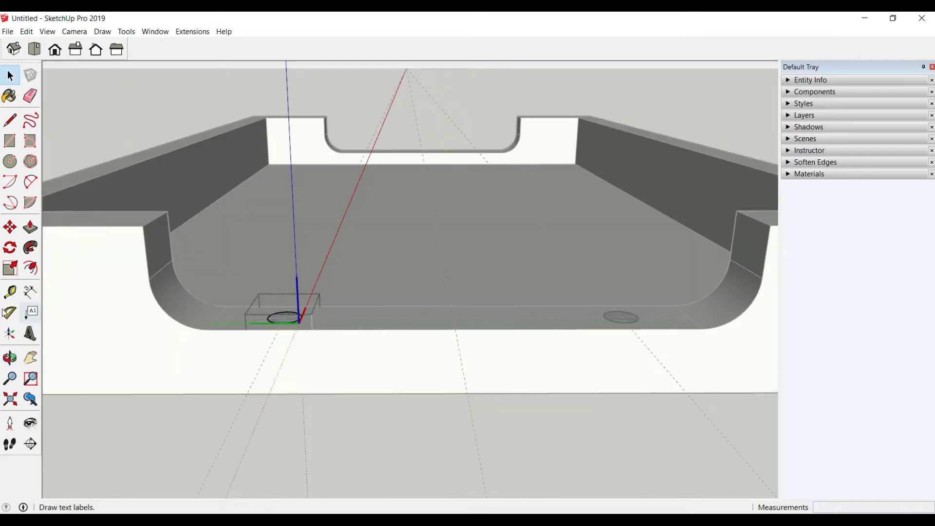
{"action": "left_click", "coordinate": [30, 228]}
{"action": "left_click", "coordinate": [284, 320]}
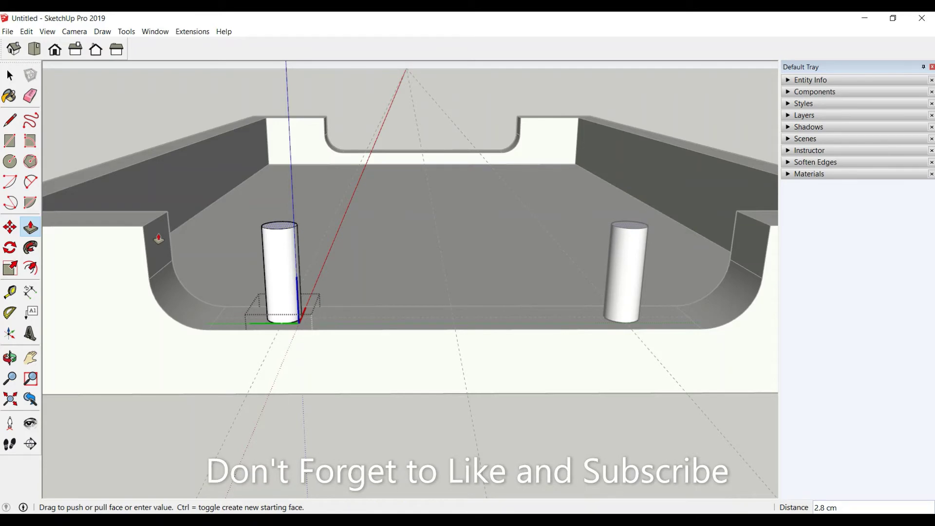
{"action": "left_click", "coordinate": [157, 249]}
{"action": "key", "text": "space"}
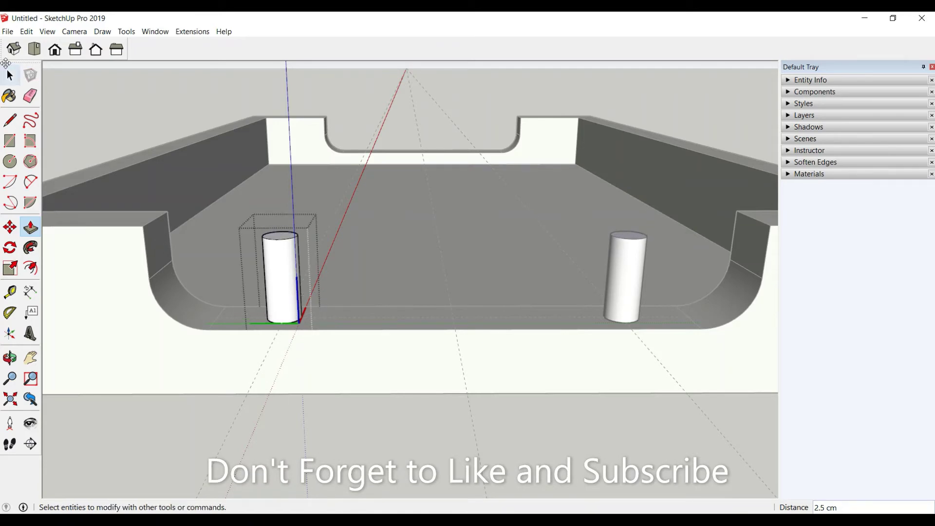
Add centre points to the peg tops with the Add Centerpoint extension.
{"action": "left_click", "coordinate": [9, 76]}
{"action": "middle_click_drag", "start_coordinate": [326, 230], "coordinate": [260, 343]}
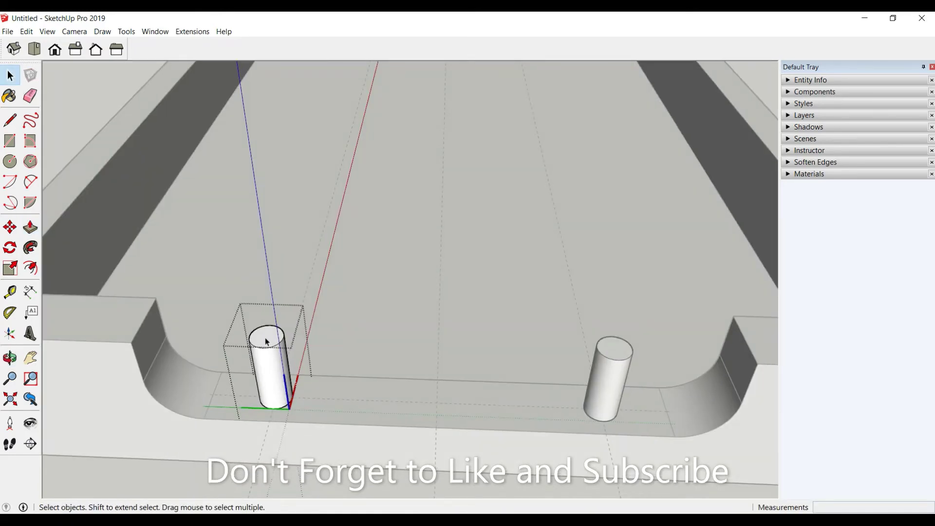
{"action": "left_click", "coordinate": [191, 32]}
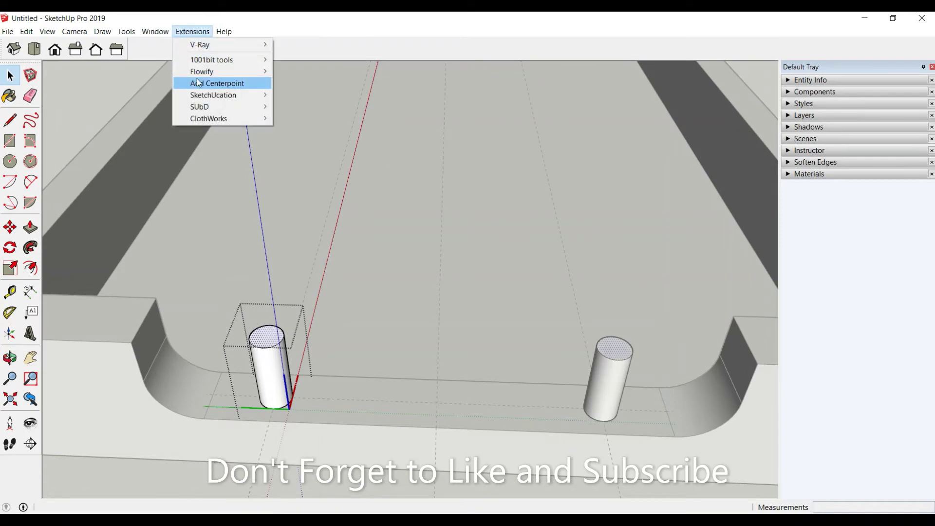
{"action": "left_click", "coordinate": [198, 83]}
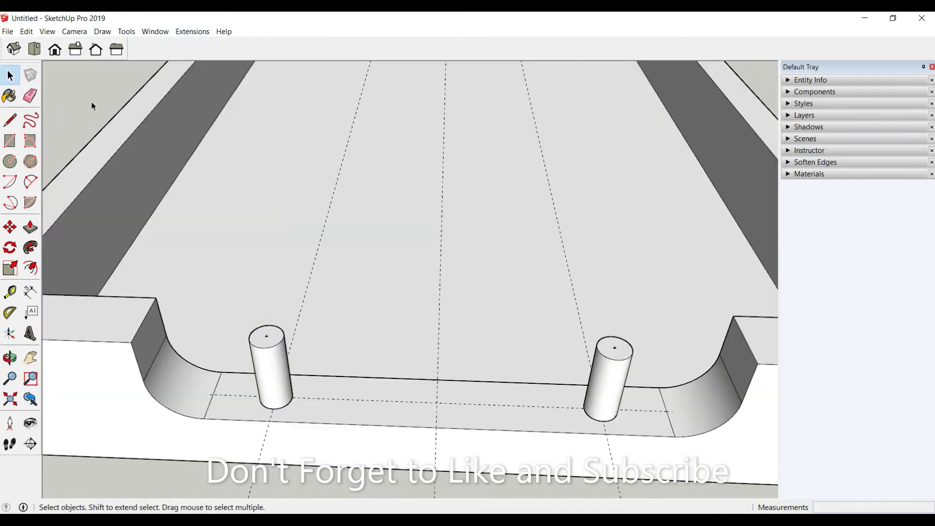
{"action": "scroll", "coordinate": [395, 157], "scroll_direction": "down", "scroll_amount": 5}
{"action": "scroll", "coordinate": [334, 328], "scroll_direction": "down", "scroll_amount": 3}
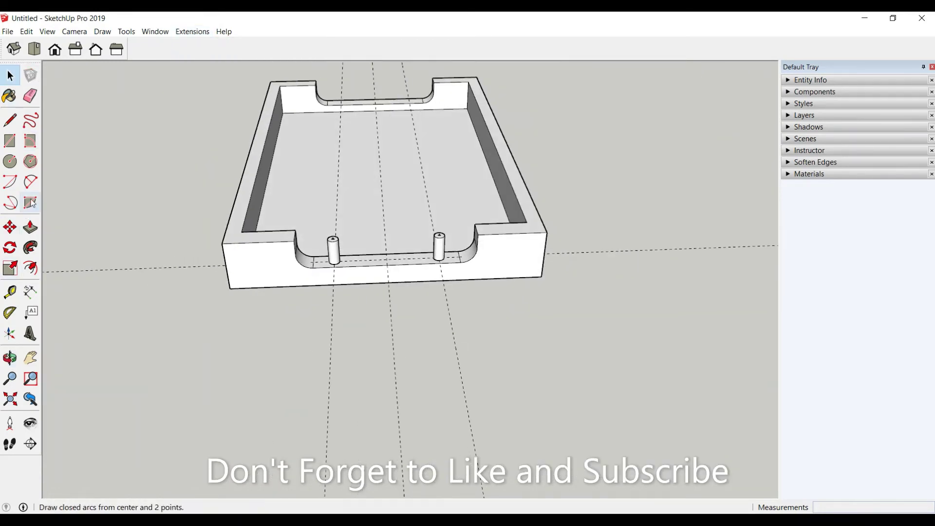
Draw a small circle on the ground in front of the tray.
{"action": "left_click", "coordinate": [10, 161]}
{"action": "scroll", "coordinate": [391, 351], "scroll_direction": "up", "scroll_amount": 2}
{"action": "left_click", "coordinate": [439, 329]}
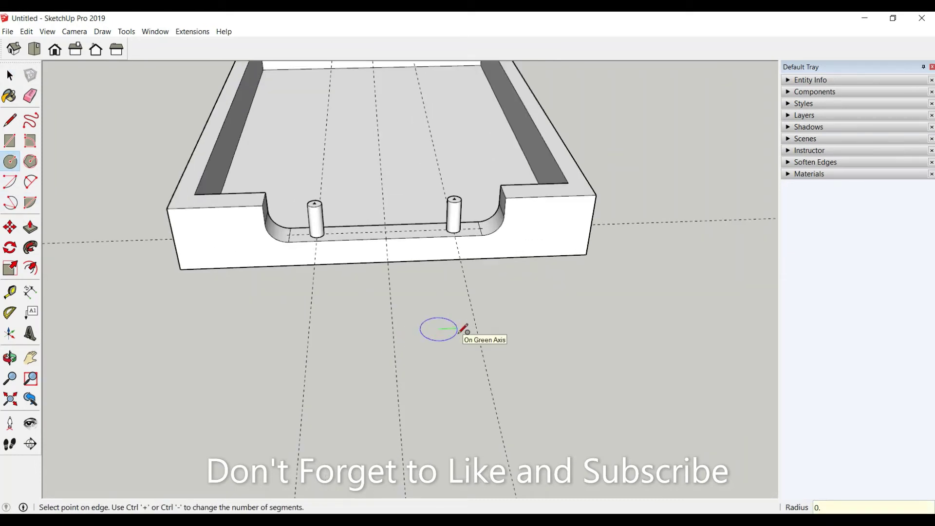
{"action": "left_click", "coordinate": [459, 329]}
{"action": "scroll", "coordinate": [443, 329], "scroll_direction": "up", "scroll_amount": 2}
{"action": "scroll", "coordinate": [443, 329], "scroll_direction": "up", "scroll_amount": 2}
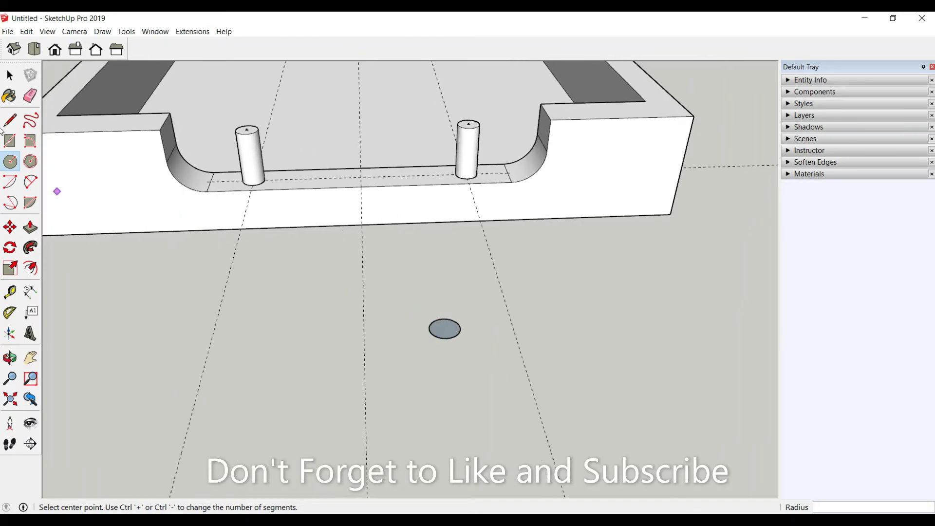
{"action": "left_click", "coordinate": [9, 74]}
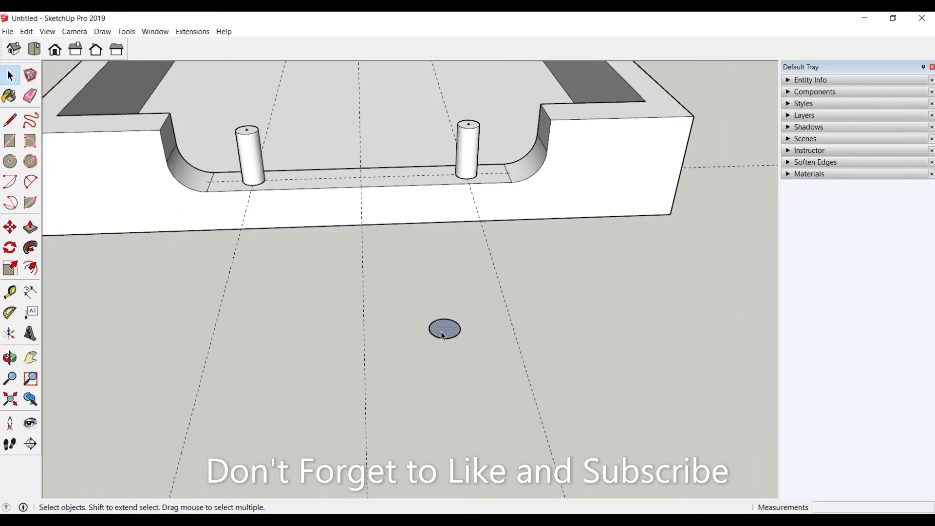
Measure the cutout width, then Push/Pull the circle up into a 15 cm rod.
{"action": "left_click", "coordinate": [9, 291]}
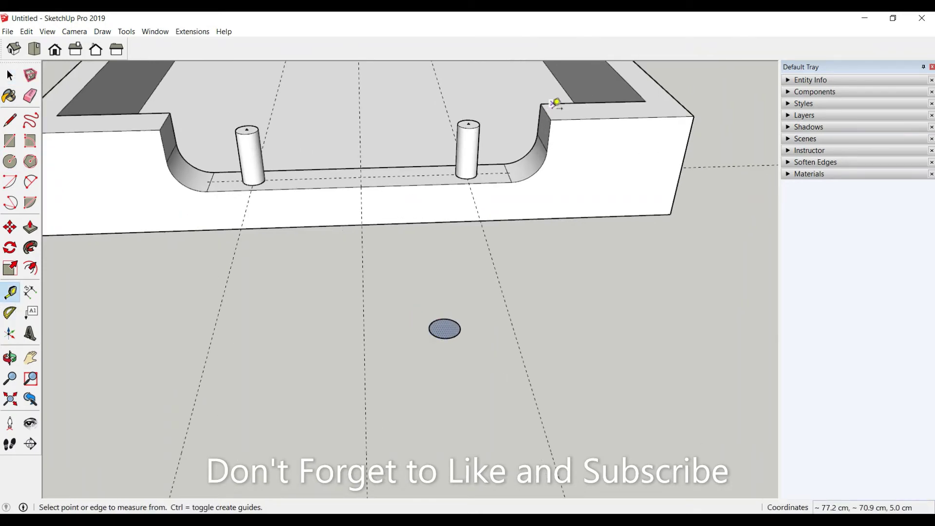
{"action": "left_click", "coordinate": [545, 112]}
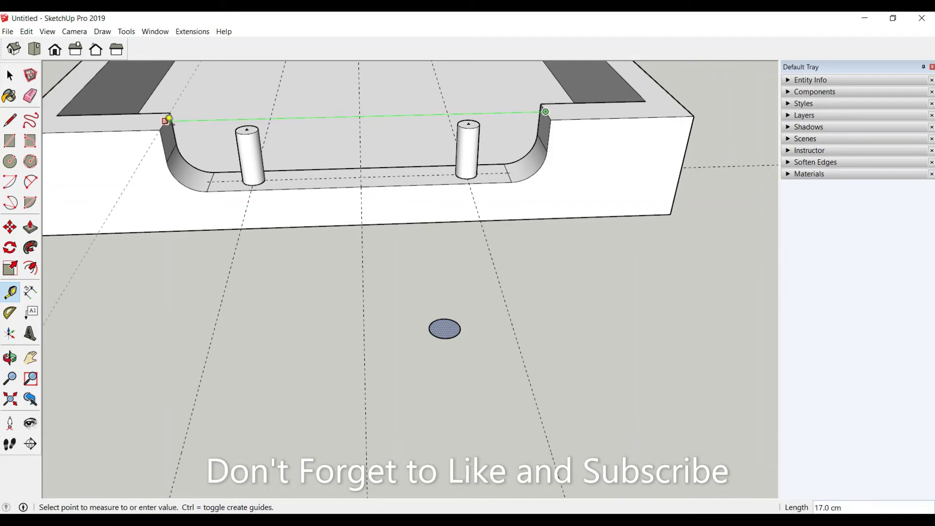
{"action": "left_click", "coordinate": [167, 117]}
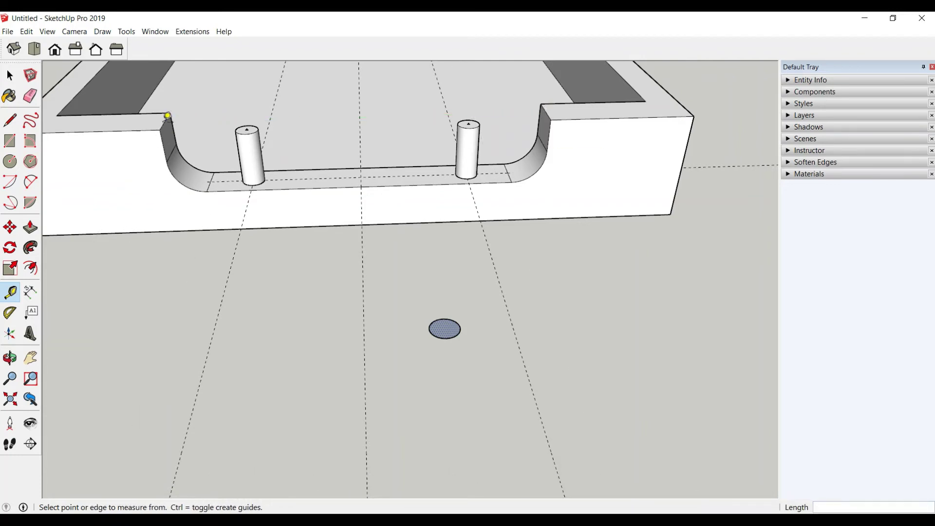
{"action": "left_click", "coordinate": [30, 227]}
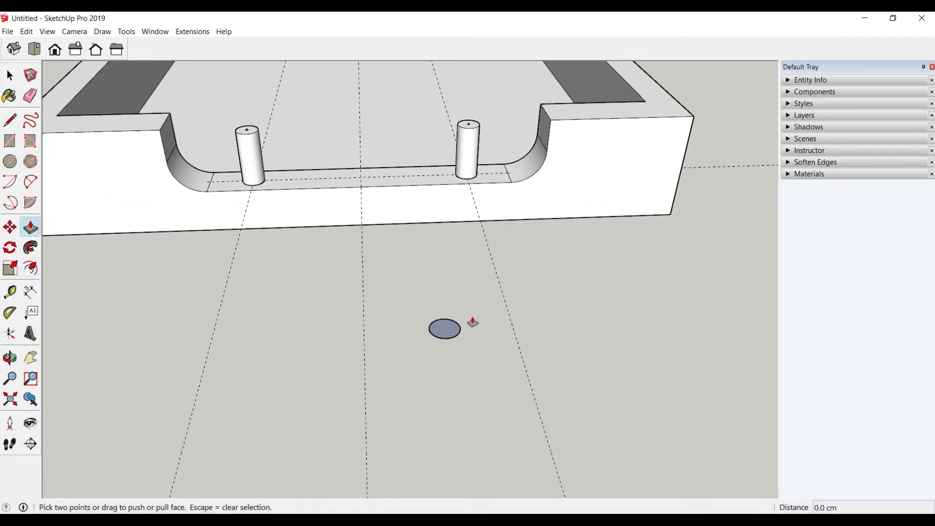
{"action": "left_click", "coordinate": [451, 332]}
{"action": "type", "text": "15"}
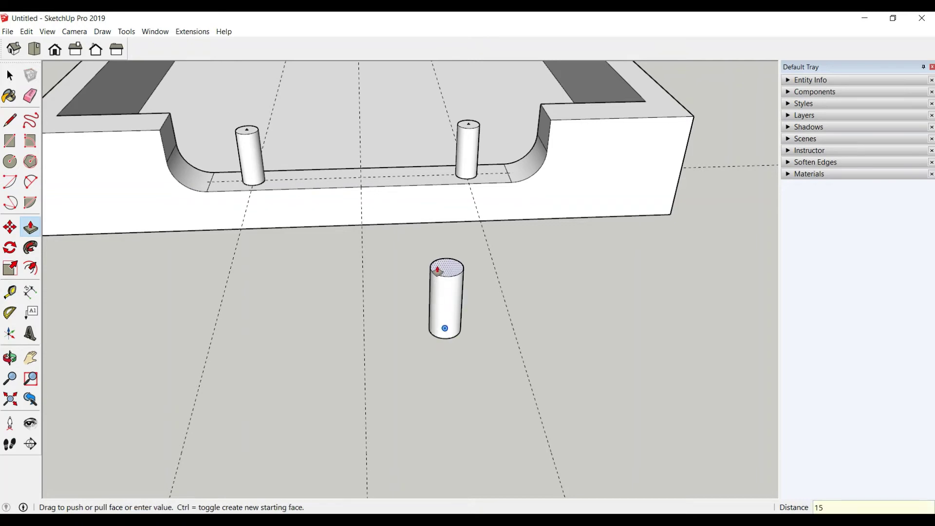
{"action": "key", "text": "Return"}
{"action": "mouse_move", "coordinate": [437, 271]}
{"action": "middle_mouse_down"}
{"action": "mouse_move", "coordinate": [490, 390]}
{"action": "mouse_move", "coordinate": [229, 198]}
{"action": "middle_mouse_up"}
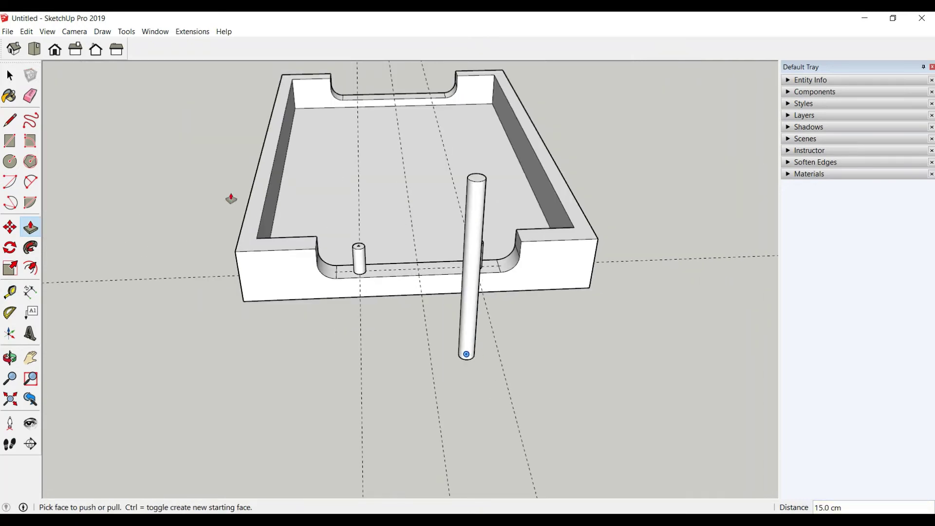
{"action": "left_click", "coordinate": [10, 76]}
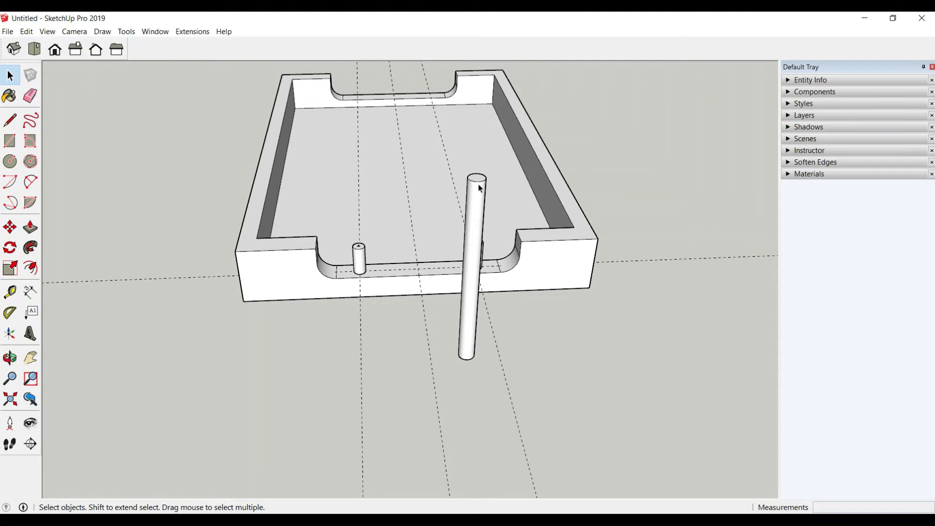
{"action": "middle_click_drag", "start_coordinate": [479, 182], "coordinate": [482, 188]}
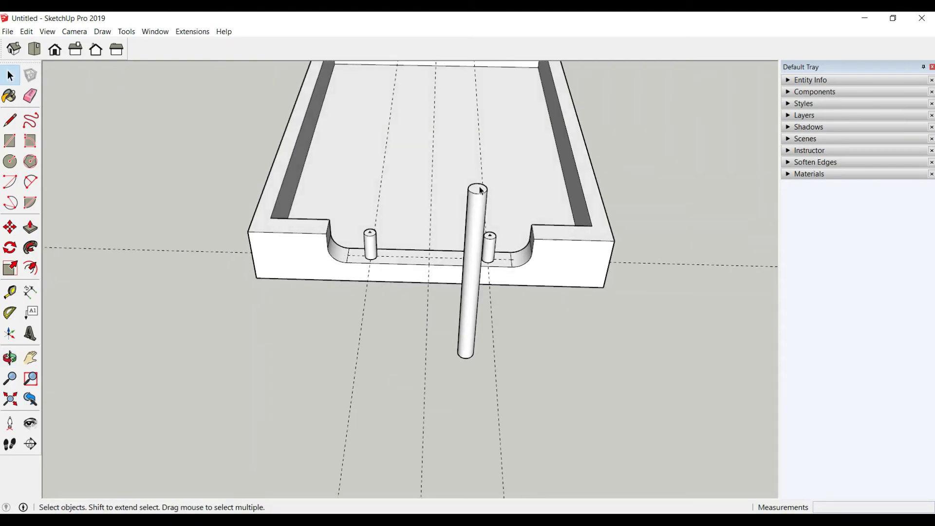
Make the upright rod into a group.
{"action": "left_click", "coordinate": [193, 31]}
{"action": "left_click", "coordinate": [216, 82]}
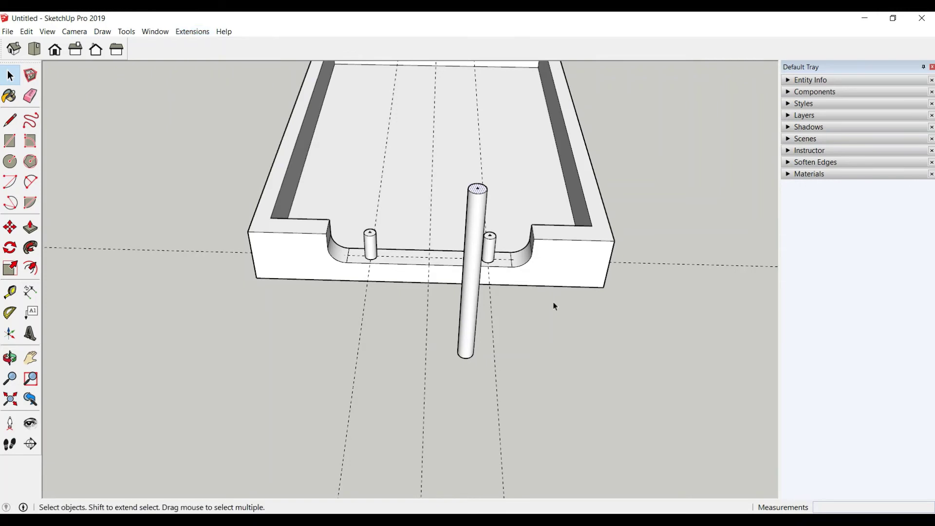
{"action": "left_click", "coordinate": [469, 246]}
{"action": "right_click", "coordinate": [470, 246]}
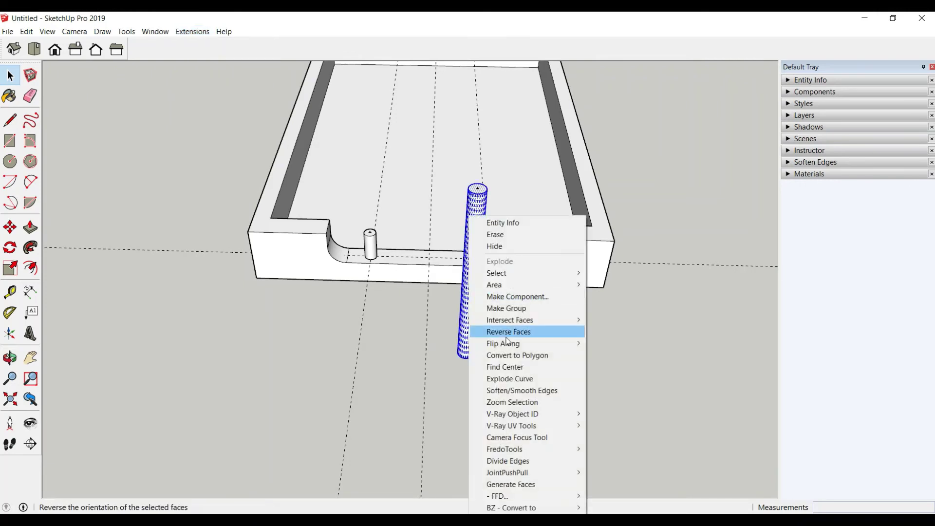
{"action": "left_click", "coordinate": [501, 309]}
Rotate the rod group 180° with Move's rotate grip so it lies on its side.
{"action": "left_click", "coordinate": [10, 227]}
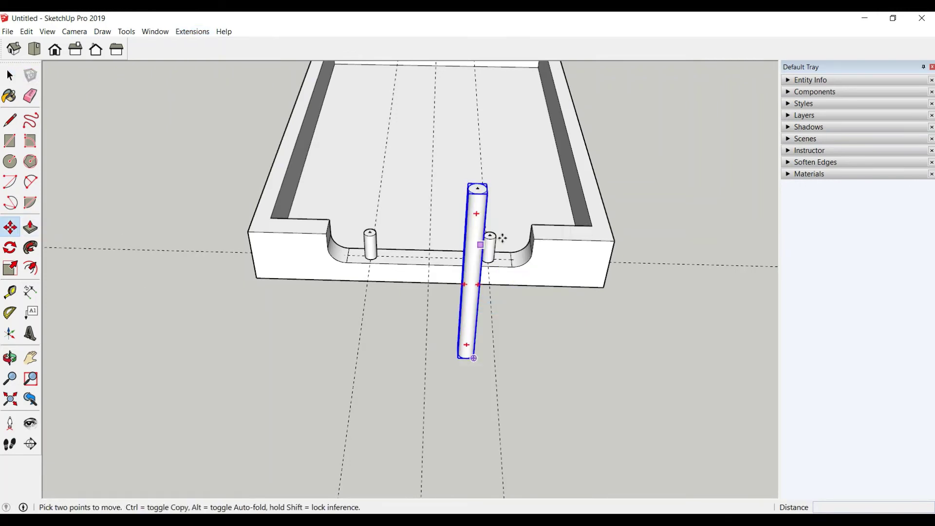
{"action": "left_click", "coordinate": [477, 215]}
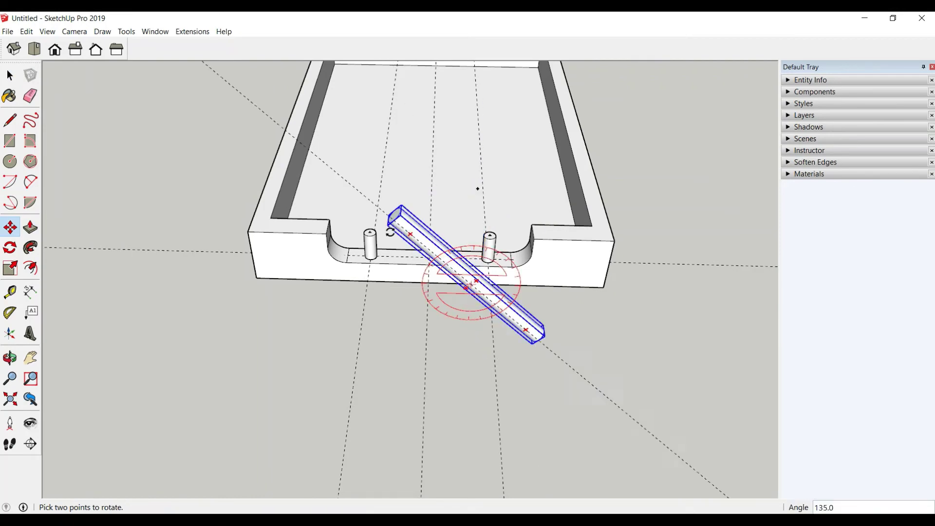
{"action": "left_click", "coordinate": [120, 280]}
{"action": "mouse_move", "coordinate": [120, 280]}
{"action": "middle_mouse_down"}
{"action": "mouse_move", "coordinate": [512, 352]}
{"action": "mouse_move", "coordinate": [505, 274]}
{"action": "middle_mouse_up"}
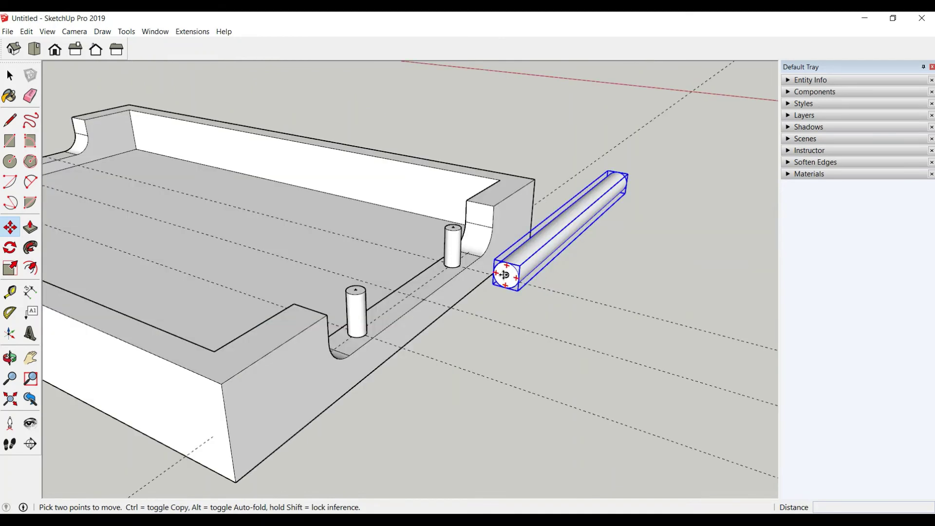
Move the lying rod up beside the near handle cutout, next to the two pegs.
{"action": "left_click", "coordinate": [506, 276]}
{"action": "middle_click_drag", "start_coordinate": [506, 341], "coordinate": [406, 302]}
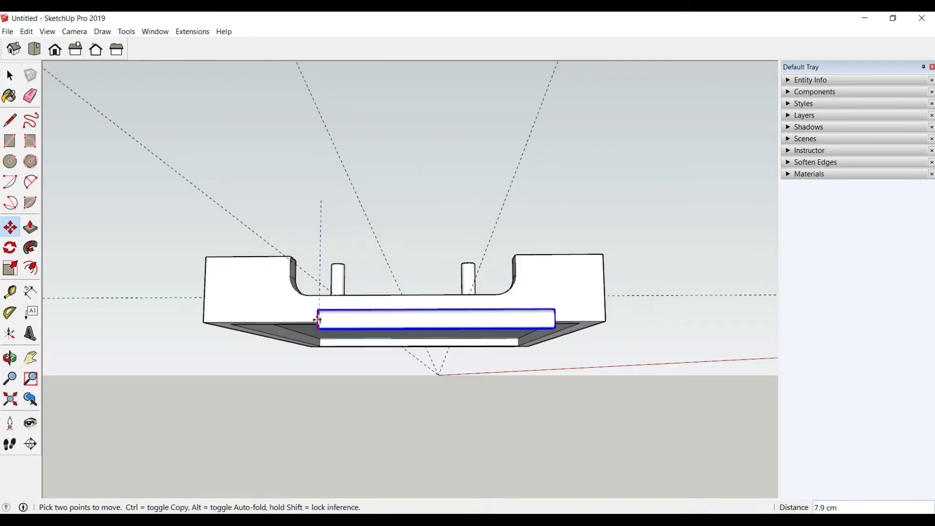
{"action": "left_click", "coordinate": [322, 321]}
{"action": "middle_click_drag", "start_coordinate": [322, 321], "coordinate": [531, 399]}
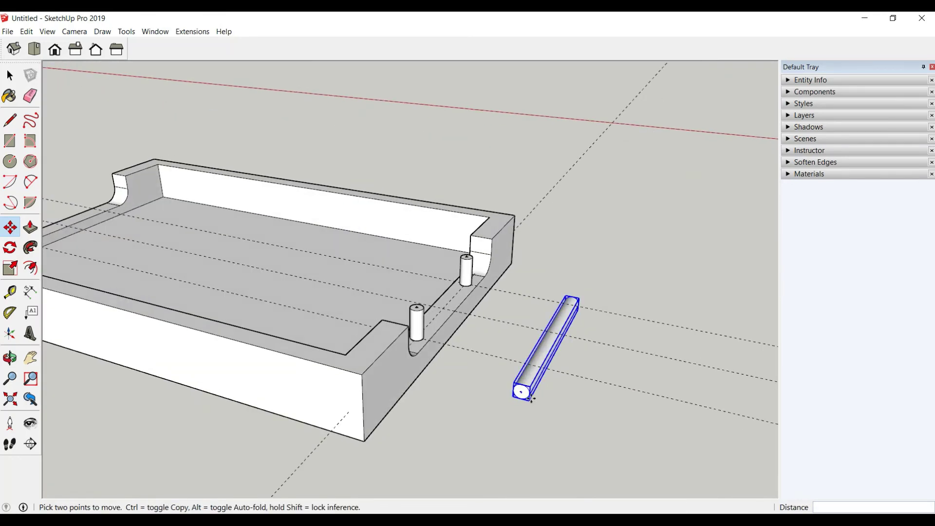
{"action": "left_click", "coordinate": [520, 391]}
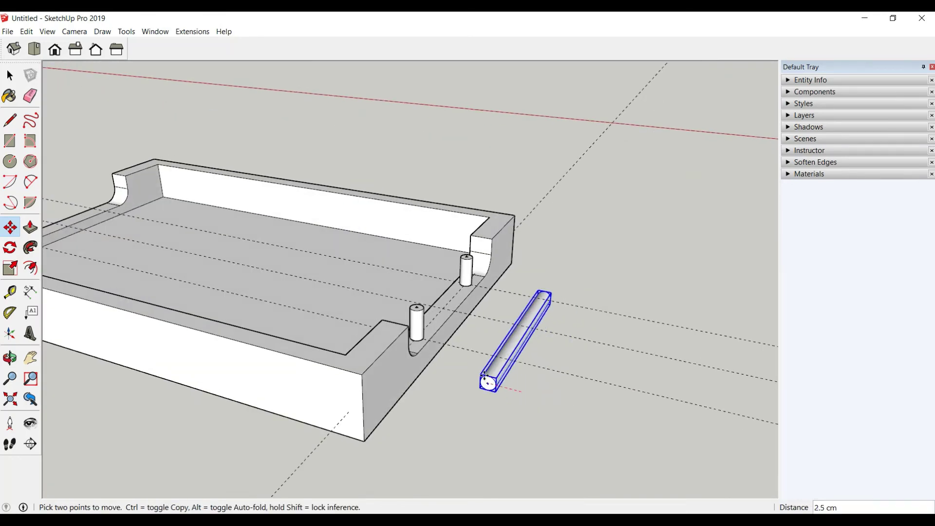
{"action": "left_click", "coordinate": [426, 366]}
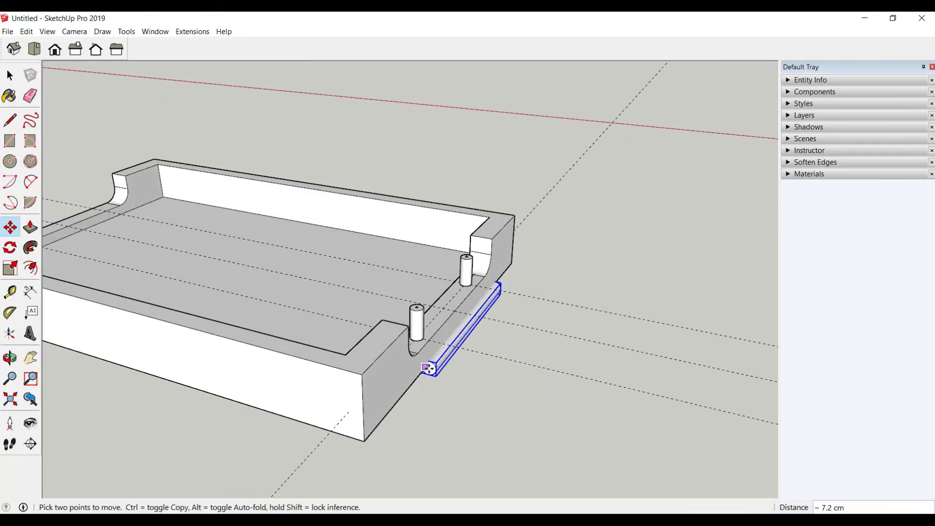
{"action": "scroll", "coordinate": [428, 375], "scroll_direction": "up", "scroll_amount": 3}
{"action": "scroll", "coordinate": [432, 383], "scroll_direction": "up", "scroll_amount": 2}
Move the bar by its end so it rests across both peg tops.
{"action": "left_click", "coordinate": [432, 378]}
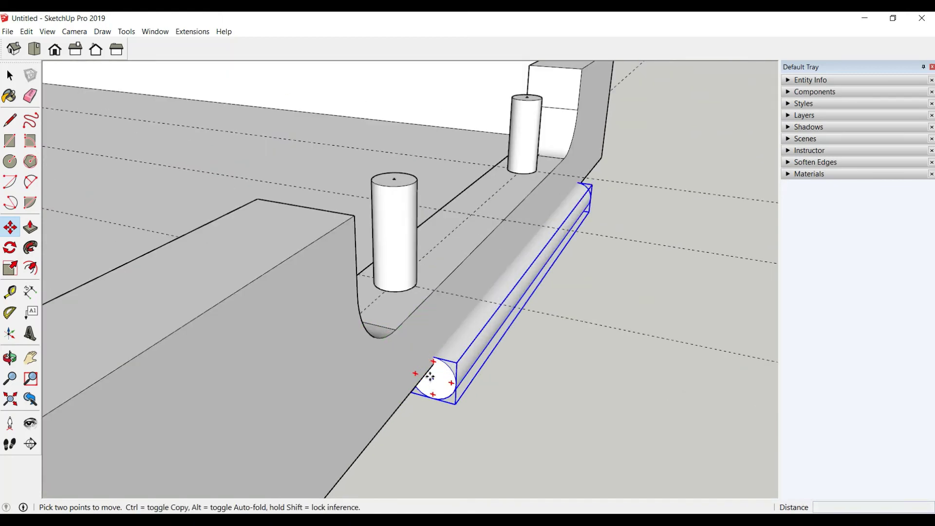
{"action": "left_click", "coordinate": [392, 173]}
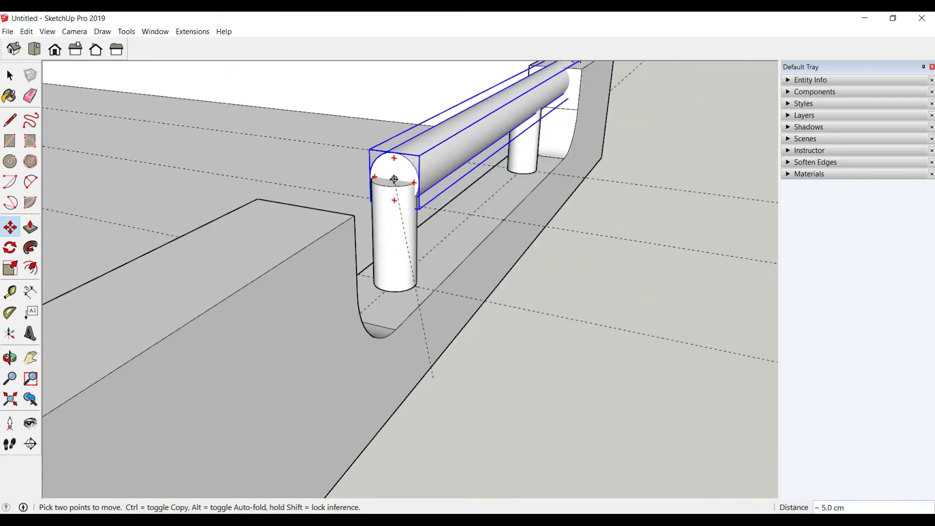
{"action": "middle_click_drag", "start_coordinate": [493, 254], "coordinate": [275, 286]}
{"action": "middle_click_drag", "start_coordinate": [434, 278], "coordinate": [524, 290]}
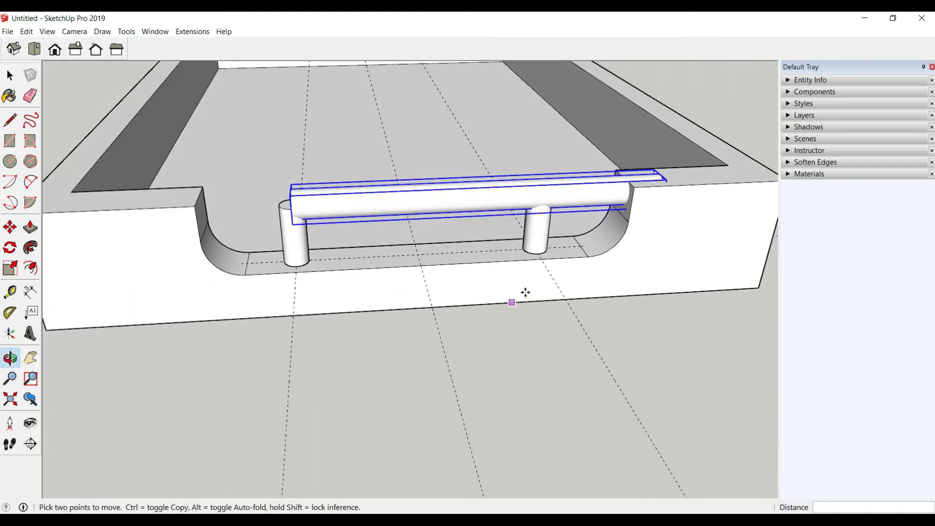
{"action": "left_click", "coordinate": [514, 285]}
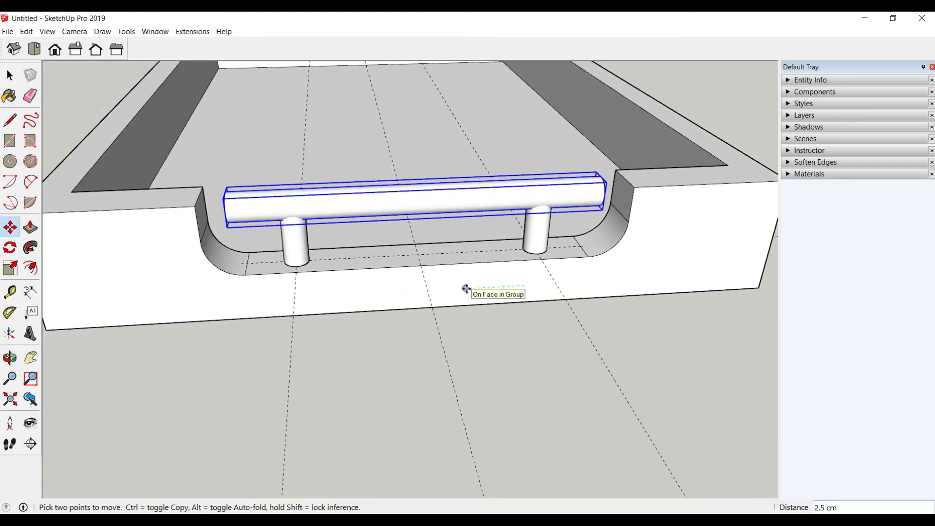
{"action": "left_click", "coordinate": [465, 289]}
Measure a 15 cm guide from the bar's end with the Tape Measure.
{"action": "key", "text": "t"}
{"action": "scroll", "coordinate": [375, 265], "scroll_direction": "up", "scroll_amount": 3}
{"action": "middle_click_drag", "start_coordinate": [375, 265], "coordinate": [425, 277]}
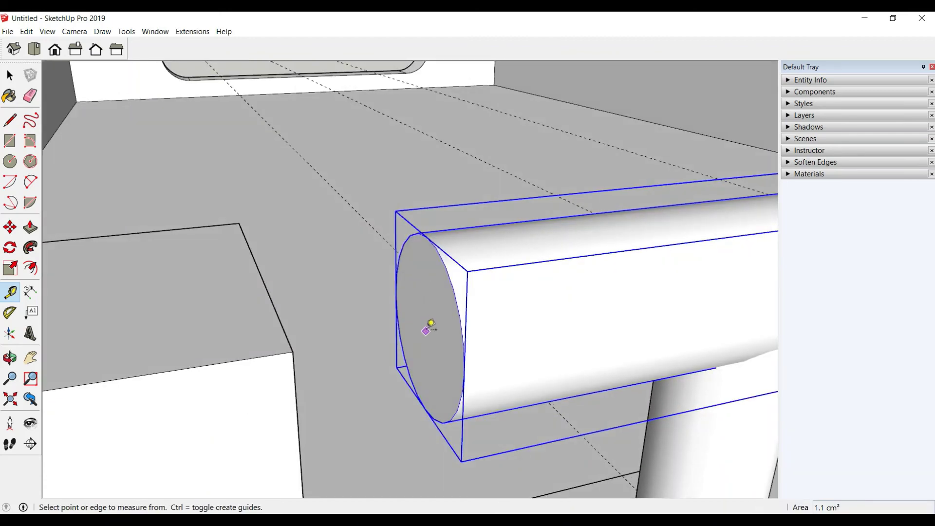
{"action": "left_click", "coordinate": [427, 327]}
{"action": "middle_click_drag", "start_coordinate": [397, 327], "coordinate": [261, 340]}
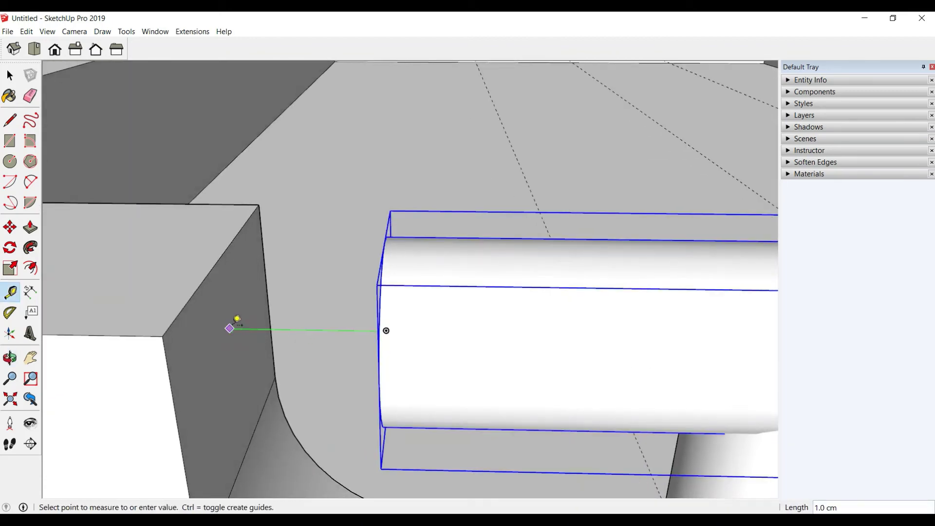
{"action": "type", "text": "15"}
{"action": "key", "text": "Return"}
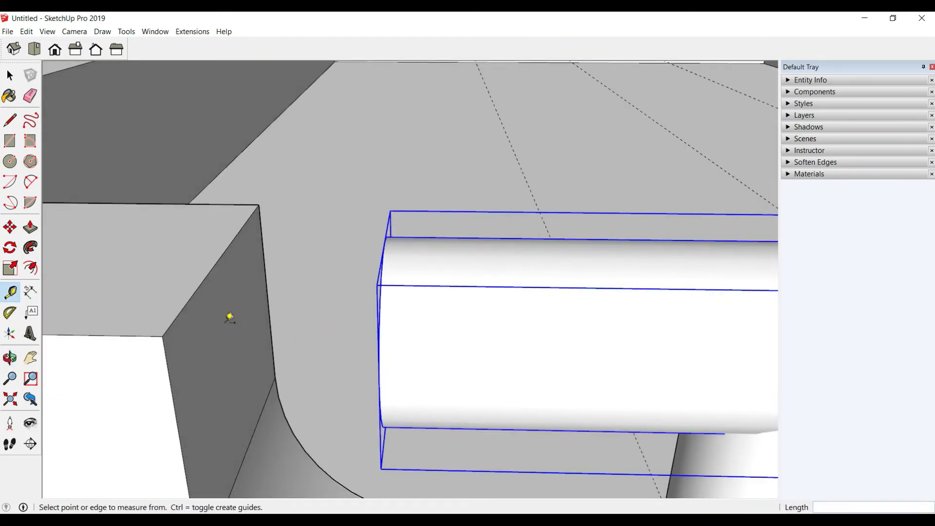
{"action": "scroll", "coordinate": [198, 305], "scroll_direction": "down", "scroll_amount": 3}
{"action": "scroll", "coordinate": [180, 298], "scroll_direction": "down", "scroll_amount": 3}
{"action": "scroll", "coordinate": [551, 298], "scroll_direction": "down", "scroll_amount": 2}
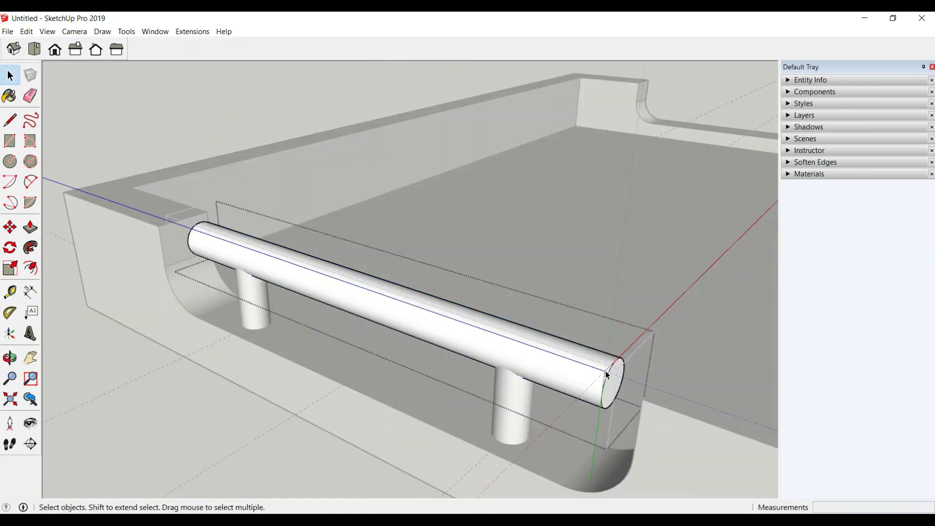
Exit the bar group's editing, cancel a trial measurement, and orbit to a frontal tray view.
{"action": "left_click", "coordinate": [192, 31]}
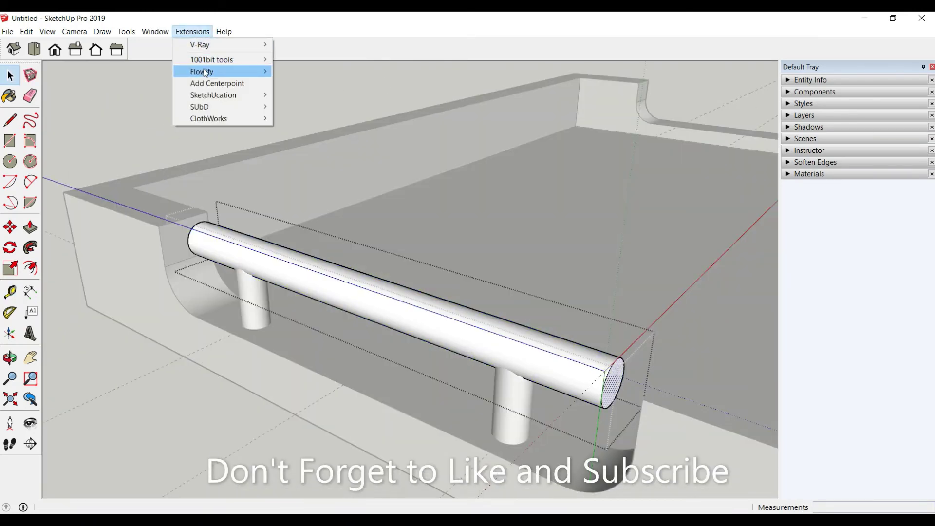
{"action": "left_click", "coordinate": [195, 112]}
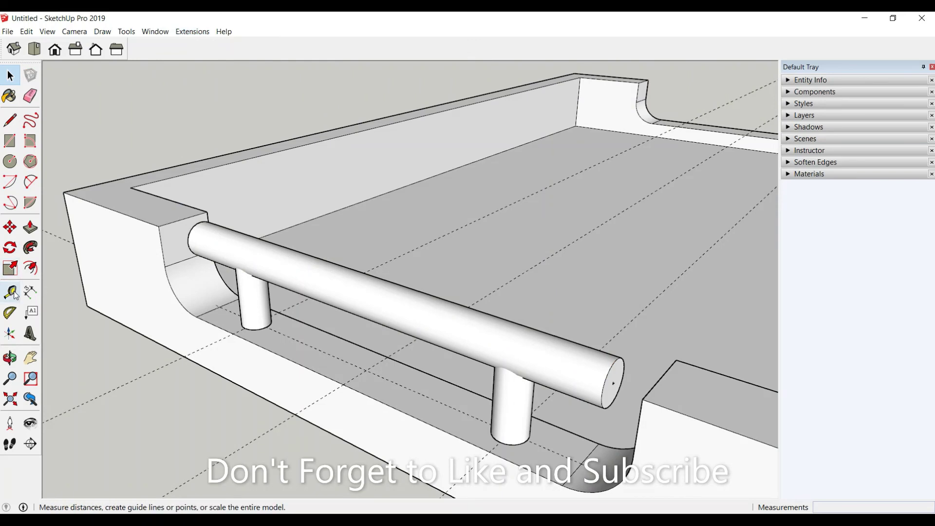
{"action": "left_click", "coordinate": [10, 291]}
{"action": "left_click", "coordinate": [622, 383]}
{"action": "mouse_move", "coordinate": [619, 382]}
{"action": "middle_mouse_down"}
{"action": "mouse_move", "coordinate": [647, 423]}
{"action": "mouse_move", "coordinate": [723, 315]}
{"action": "middle_mouse_up"}
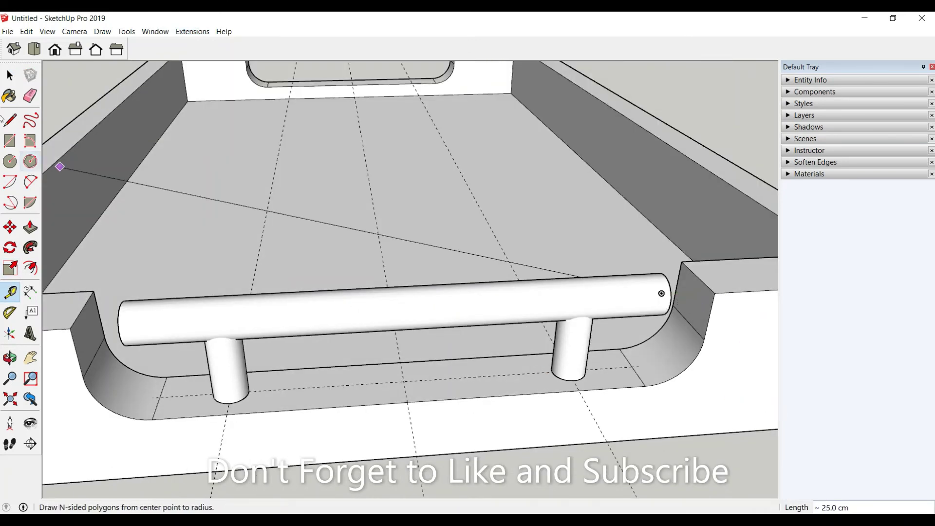
{"action": "left_click", "coordinate": [10, 75]}
{"action": "scroll", "coordinate": [441, 370], "scroll_direction": "down", "scroll_amount": 3}
{"action": "middle_click_drag", "start_coordinate": [538, 330], "coordinate": [495, 344]}
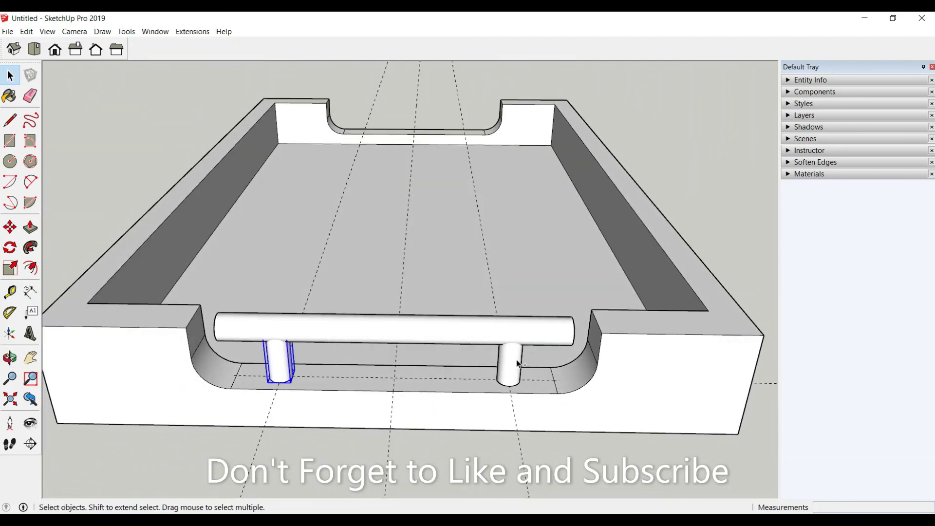
Group the bar and its two pegs into a single handle.
{"action": "left_click", "coordinate": [517, 331], "text": "shift"}
{"action": "right_click", "coordinate": [518, 328]}
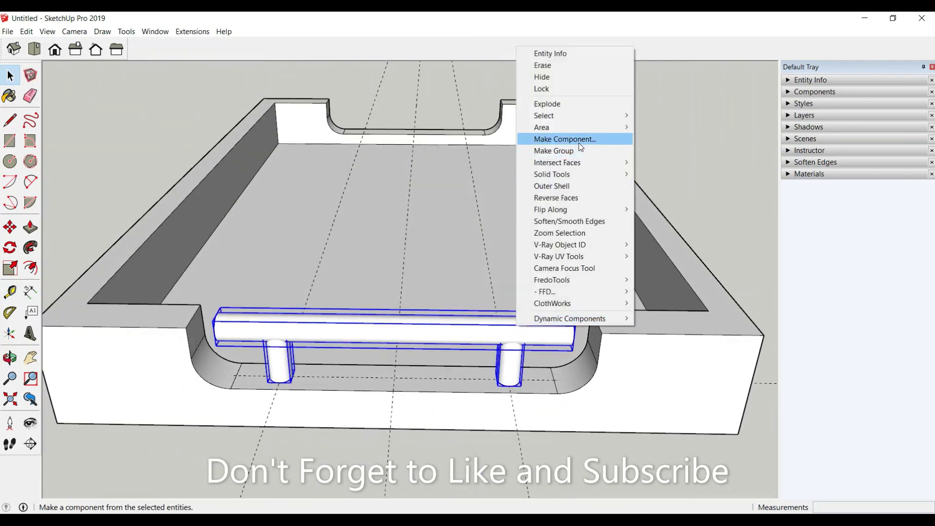
{"action": "left_click", "coordinate": [553, 151]}
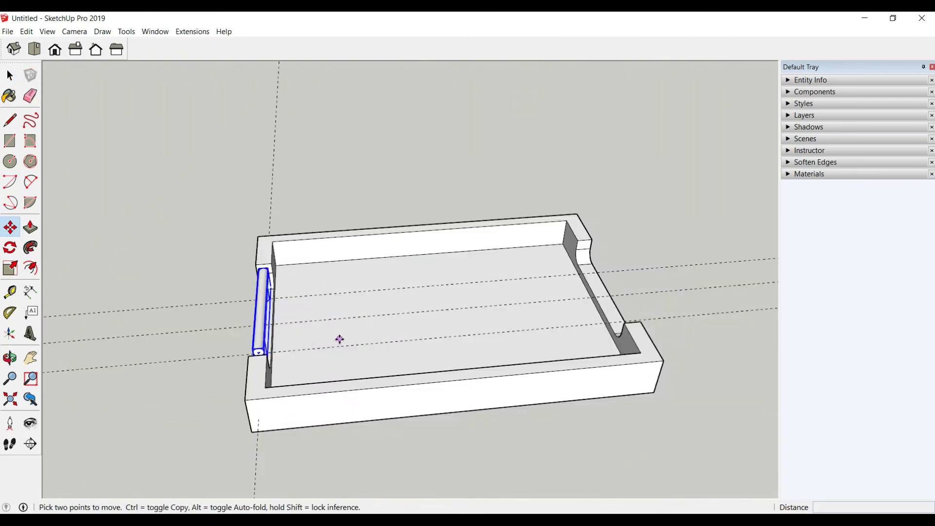
{"action": "scroll", "coordinate": [339, 339], "scroll_direction": "up", "scroll_amount": 2}
Copy the handle with Move plus Ctrl into the opposite end wall's cutout.
{"action": "left_click", "coordinate": [209, 363]}
{"action": "key", "text": "ctrl"}
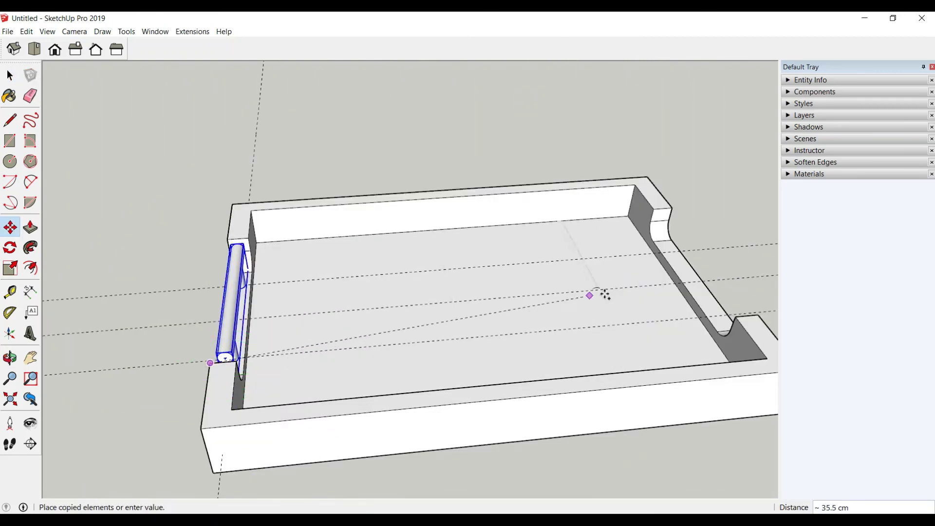
{"action": "left_click", "coordinate": [736, 317]}
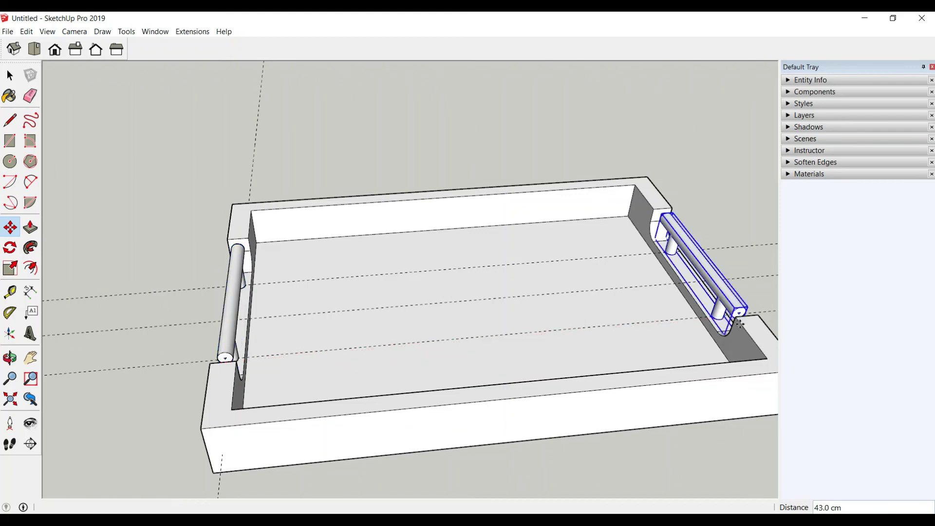
{"action": "mouse_move", "coordinate": [407, 318]}
{"action": "middle_mouse_down"}
{"action": "mouse_move", "coordinate": [364, 321]}
{"action": "mouse_move", "coordinate": [495, 263]}
{"action": "mouse_move", "coordinate": [463, 229]}
{"action": "middle_mouse_up"}
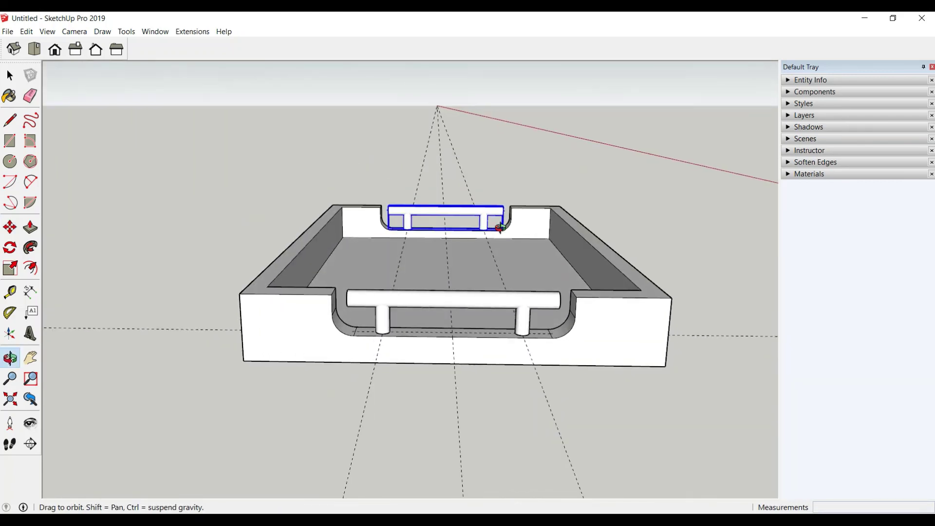
{"action": "left_click", "coordinate": [9, 75]}
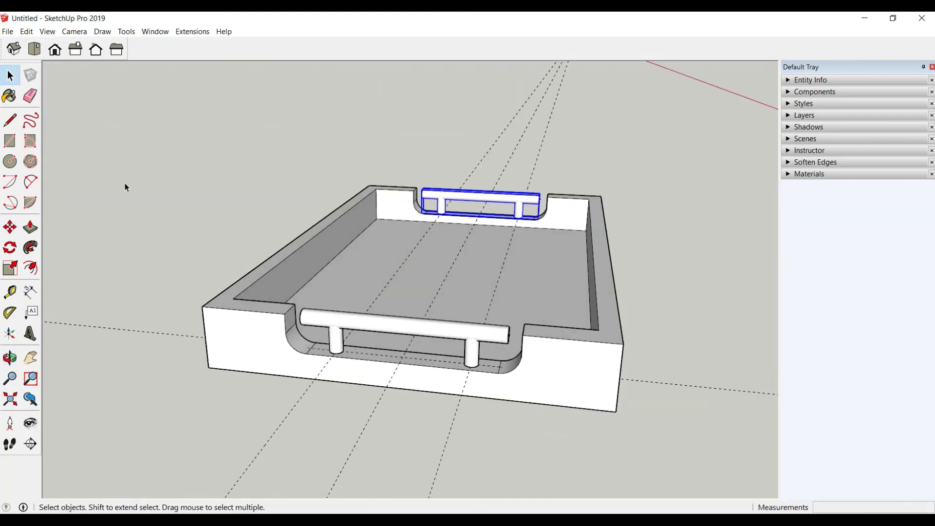
{"action": "middle_click_drag", "start_coordinate": [451, 324], "coordinate": [264, 315]}
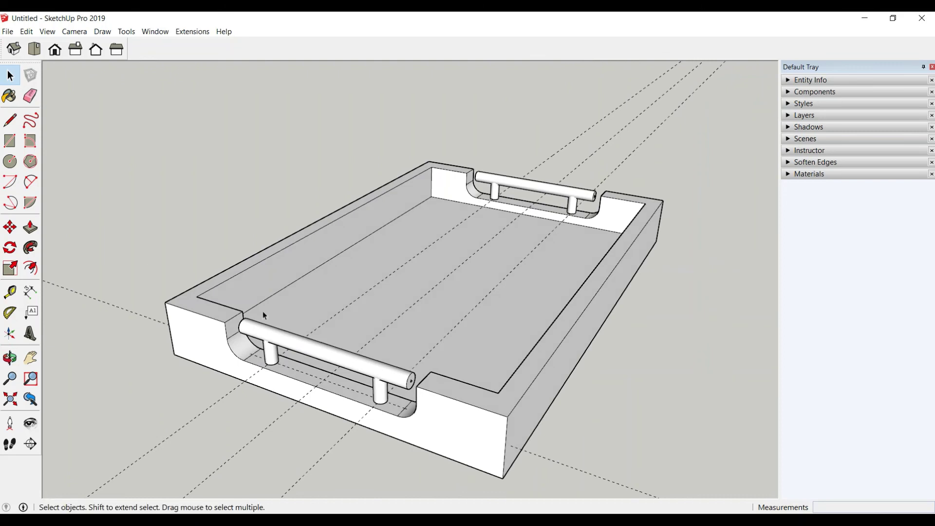
Delete all guide lines from the model via Edit > Delete Guides.
{"action": "left_click", "coordinate": [29, 34]}
{"action": "left_click", "coordinate": [53, 130]}
{"action": "mouse_move", "coordinate": [206, 215]}
{"action": "middle_mouse_down"}
{"action": "mouse_move", "coordinate": [424, 390]}
{"action": "mouse_move", "coordinate": [244, 342]}
{"action": "middle_mouse_up"}
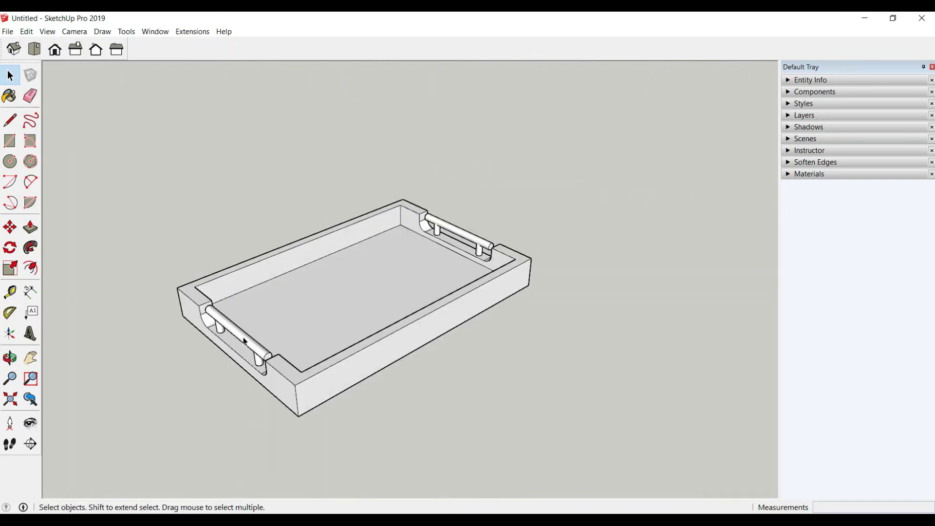
Group the tray body together with both bar handles.
{"action": "left_click", "coordinate": [458, 236], "text": "shift"}
{"action": "right_click", "coordinate": [458, 236]}
{"action": "left_click", "coordinate": [507, 332]}
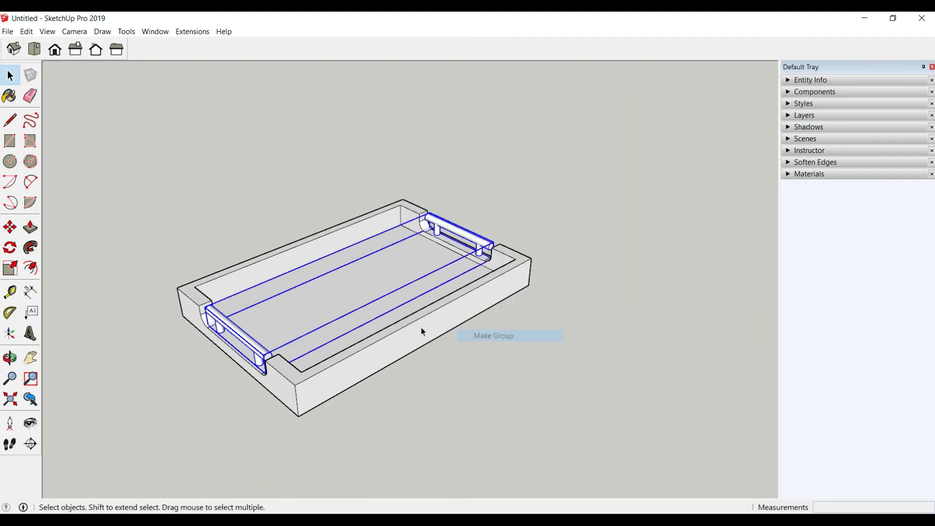